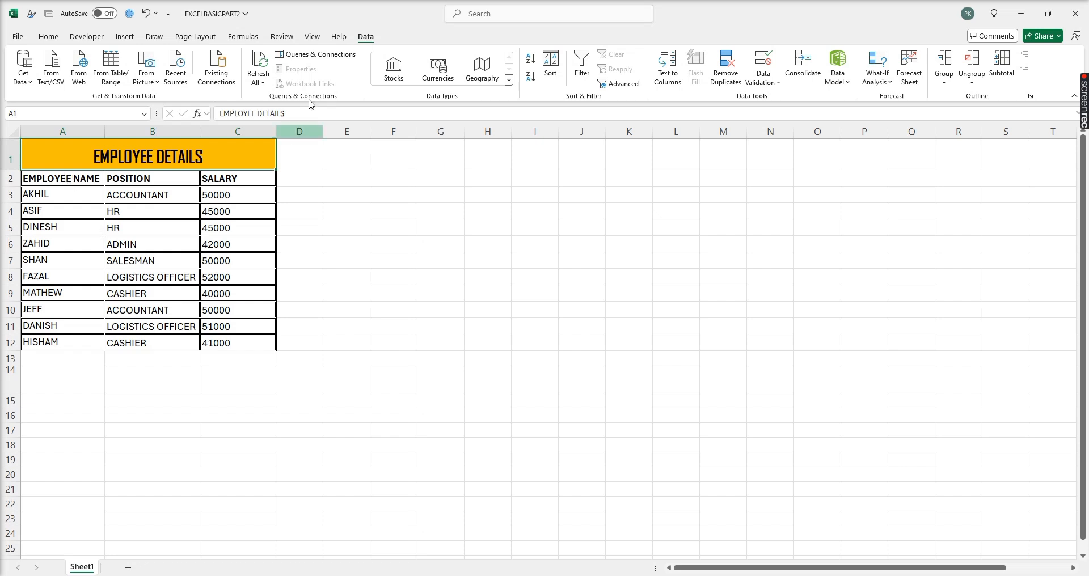
- Select A2:C12, the employee table including its EMPLOYEE NAME header row
{"action": "left_click", "coordinate": [78, 184]}
{"action": "left_click_drag", "start_coordinate": [78, 189], "coordinate": [219, 343]}
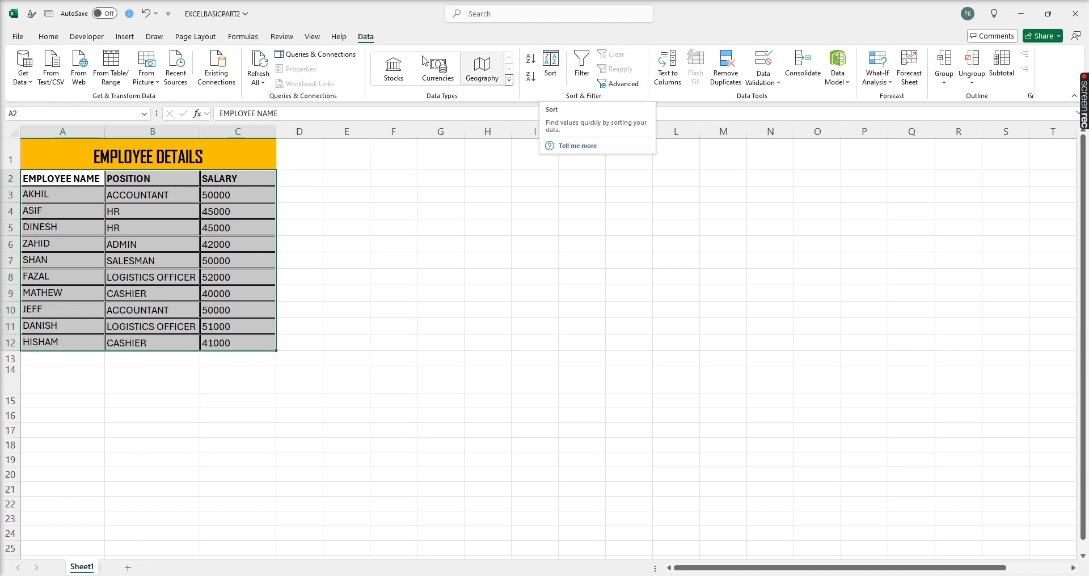
- Sort the selected employee rows by EMPLOYEE NAME, A to Z
{"action": "left_click", "coordinate": [550, 67]}
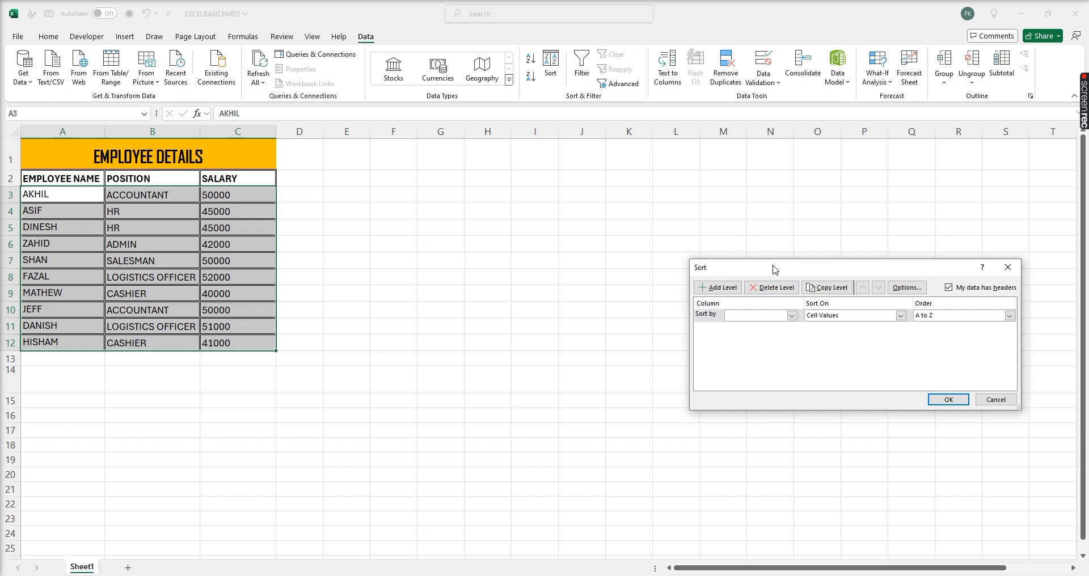
{"action": "left_click_drag", "start_coordinate": [773, 272], "coordinate": [615, 229]}
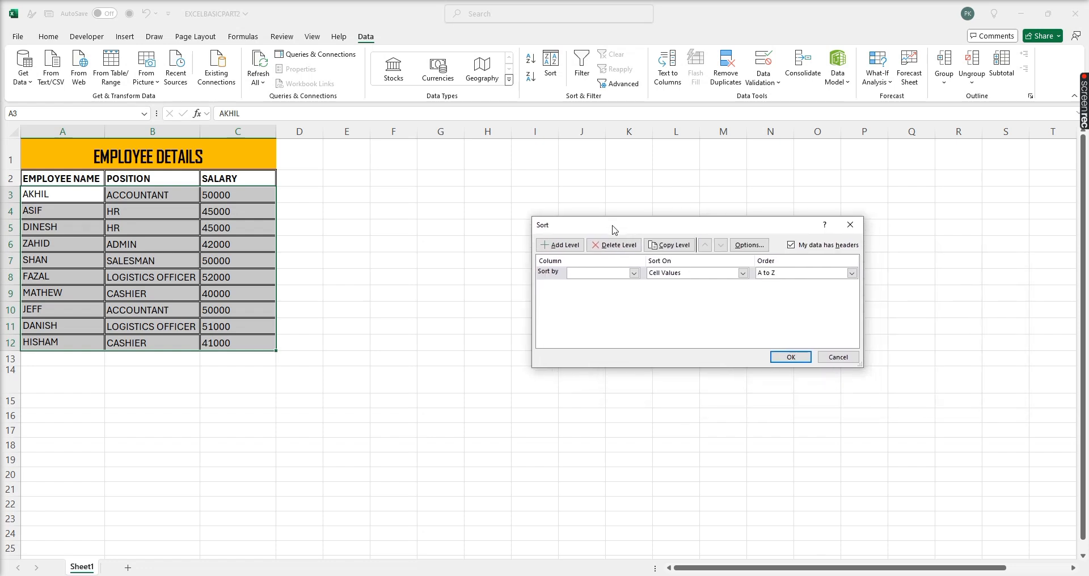
{"action": "left_click", "coordinate": [635, 273]}
{"action": "left_click", "coordinate": [607, 284]}
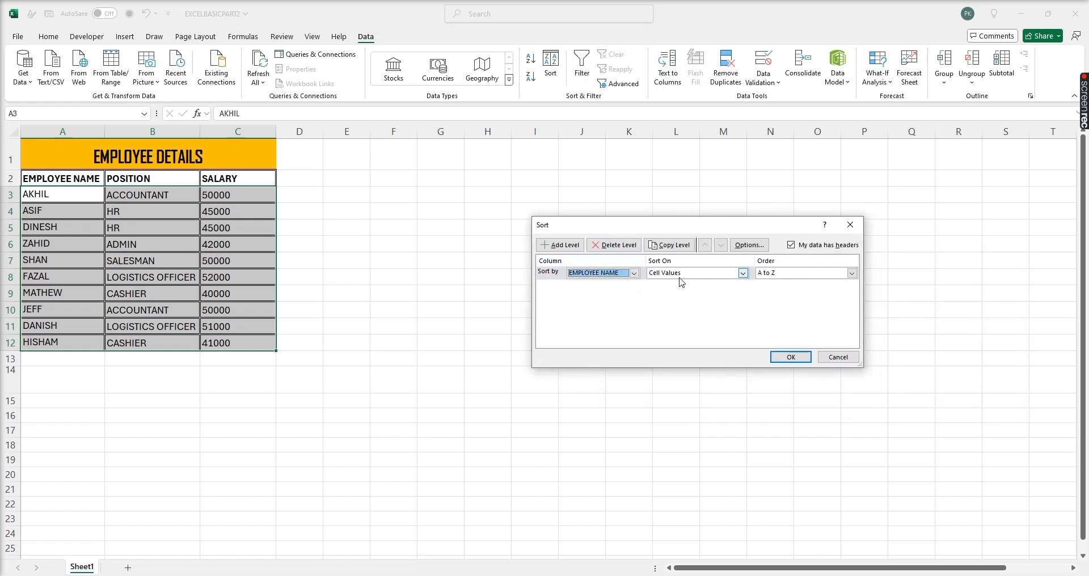
{"action": "left_click", "coordinate": [794, 273]}
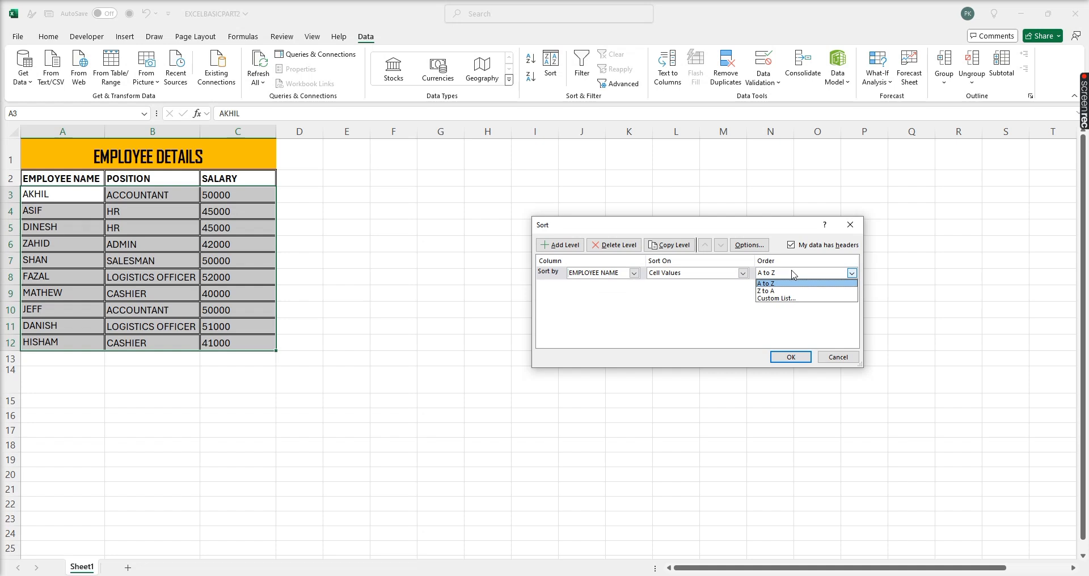
{"action": "left_click", "coordinate": [794, 274]}
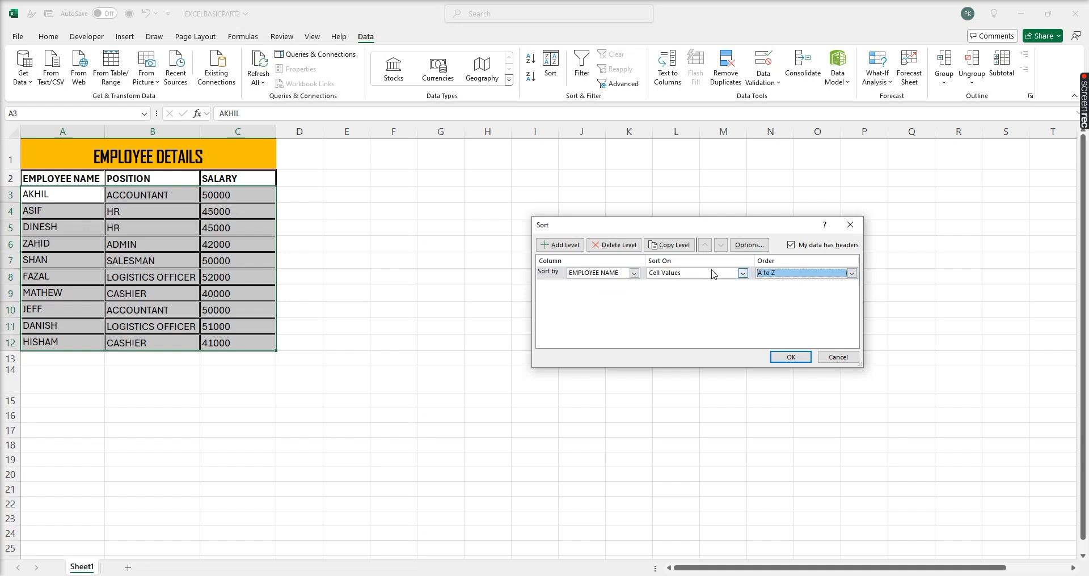
{"action": "left_click", "coordinate": [795, 356]}
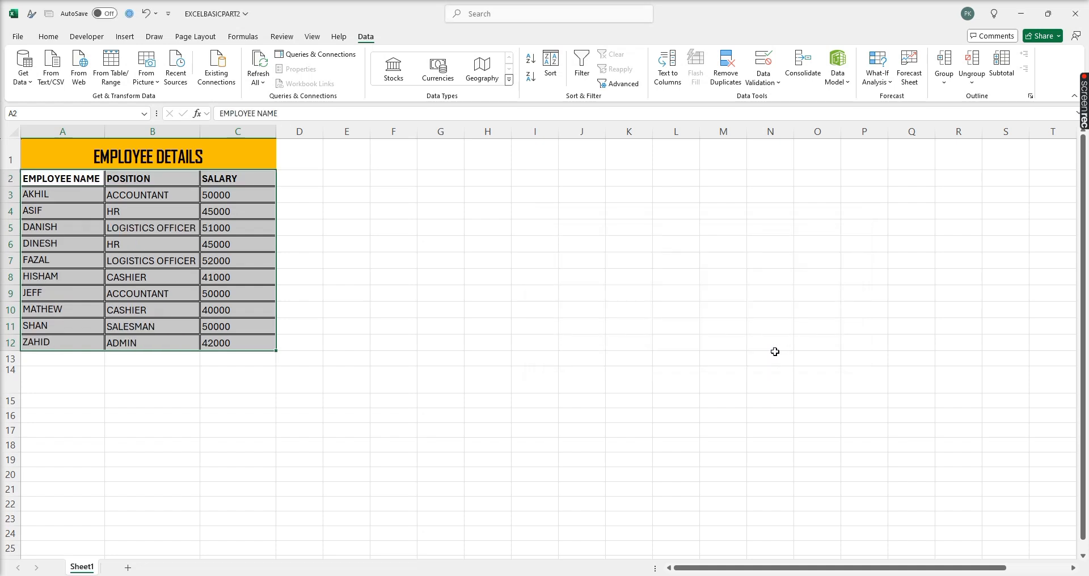
- Check the sorted names in column A, then undo the alphabetical sort with Ctrl+Z
{"action": "left_click", "coordinate": [58, 195]}
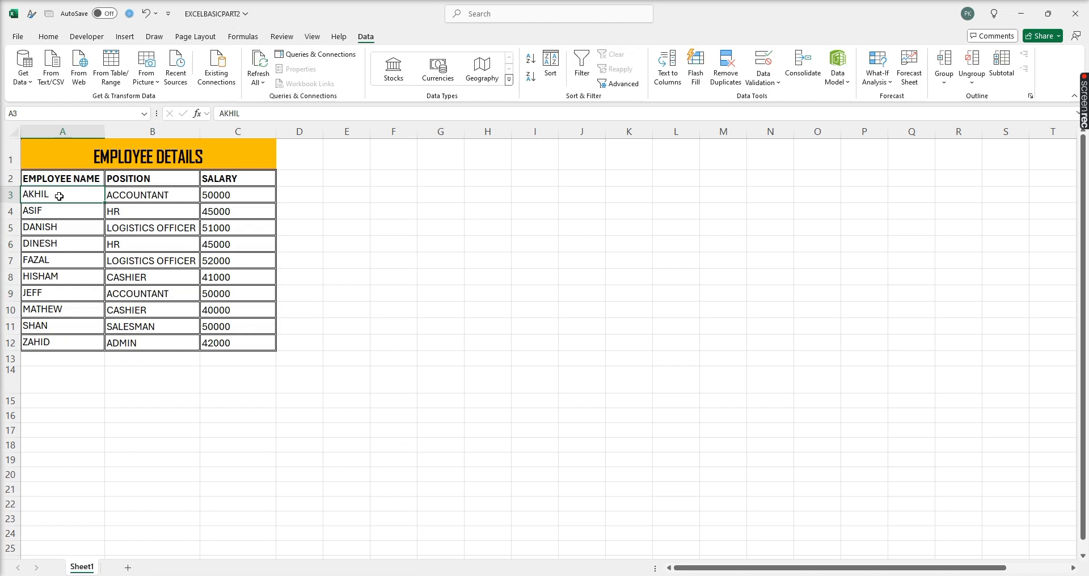
{"action": "left_click_drag", "start_coordinate": [54, 197], "coordinate": [50, 245]}
{"action": "left_click", "coordinate": [43, 263]}
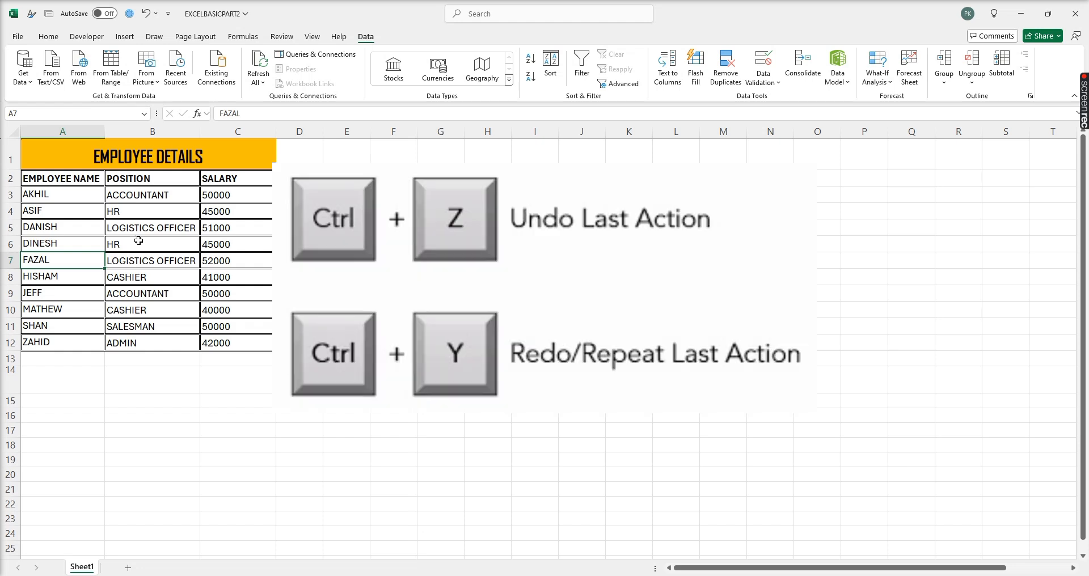
{"action": "key", "text": "ctrl+z"}
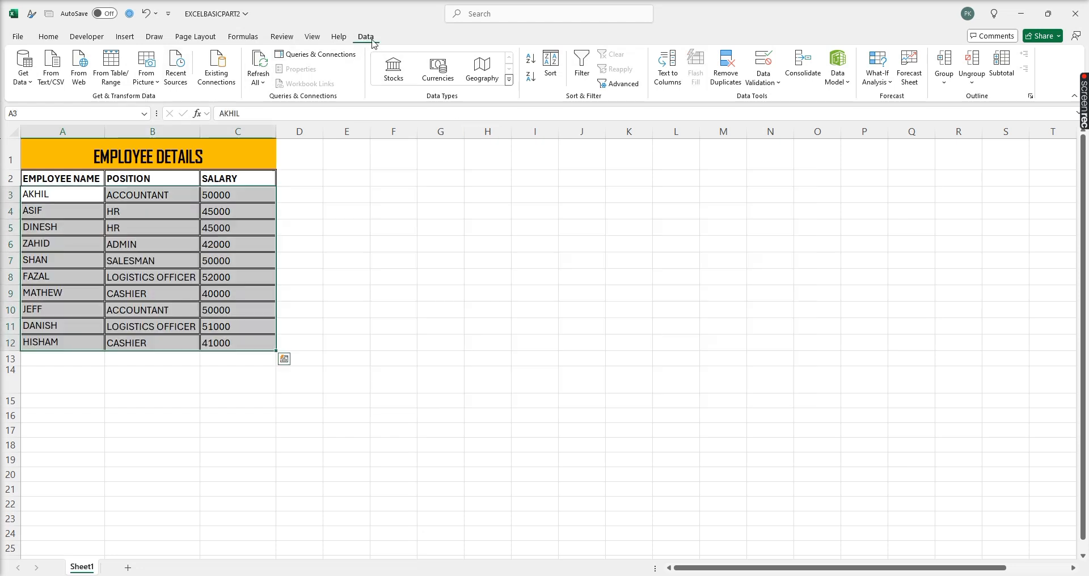
- Cancel the first Sort attempt and reselect A2:C12 including the header row
{"action": "left_click", "coordinate": [559, 74]}
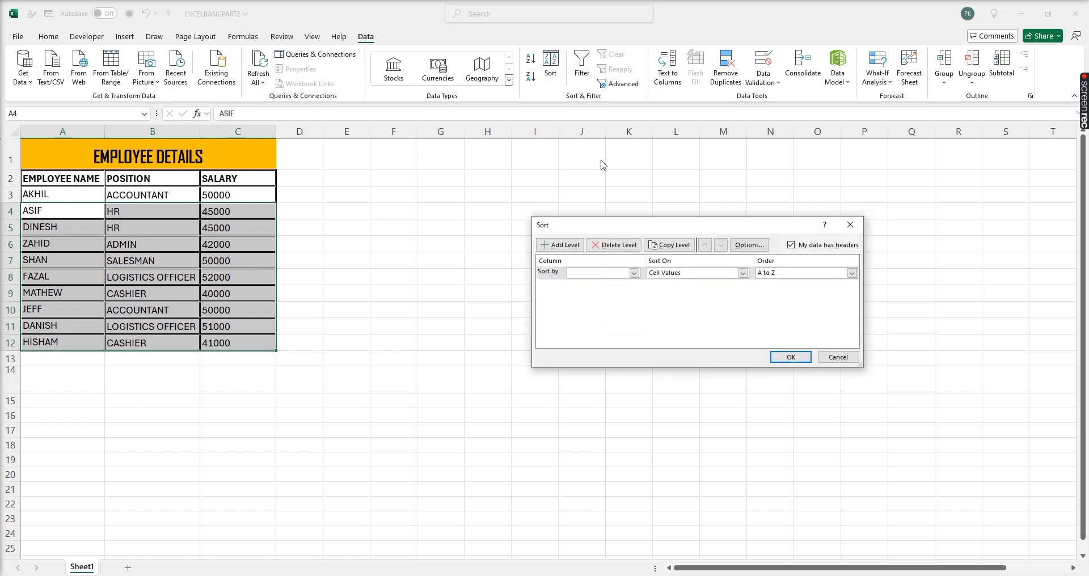
{"action": "left_click", "coordinate": [633, 274]}
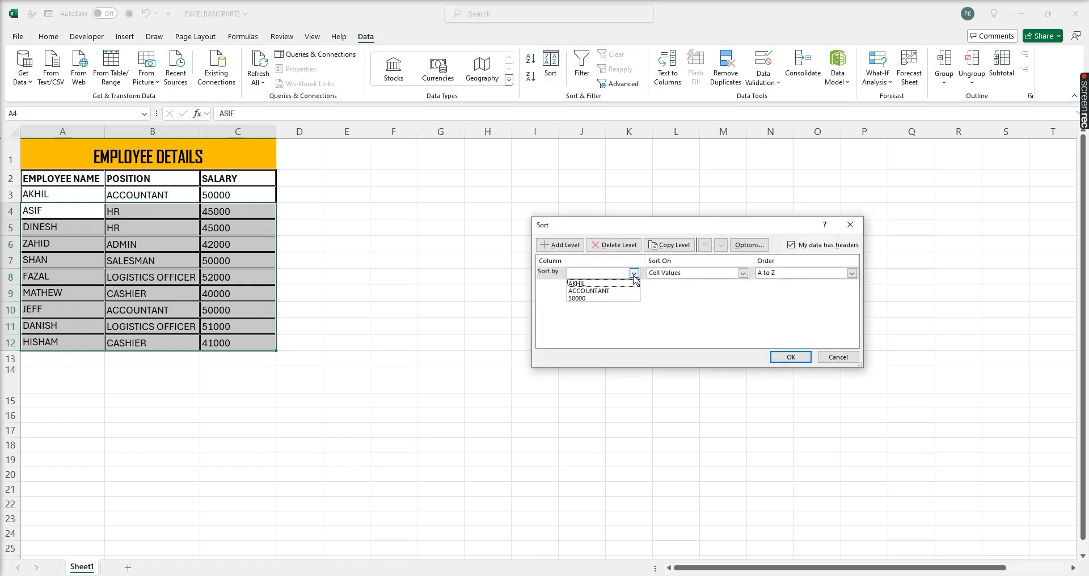
{"action": "left_click", "coordinate": [634, 273]}
{"action": "left_click", "coordinate": [839, 357]}
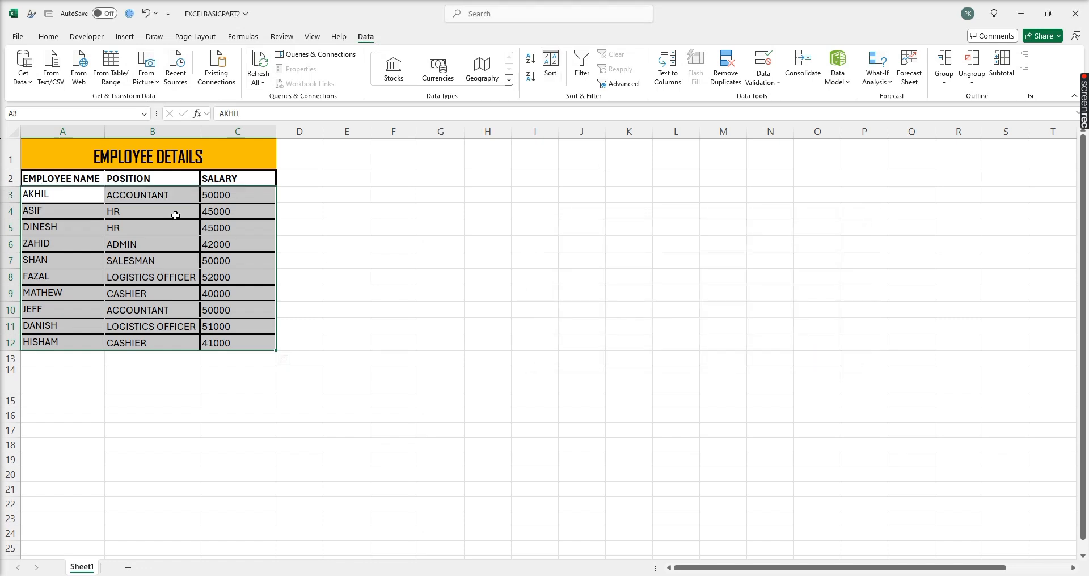
{"action": "left_click", "coordinate": [72, 181]}
{"action": "left_click_drag", "start_coordinate": [71, 180], "coordinate": [247, 342]}
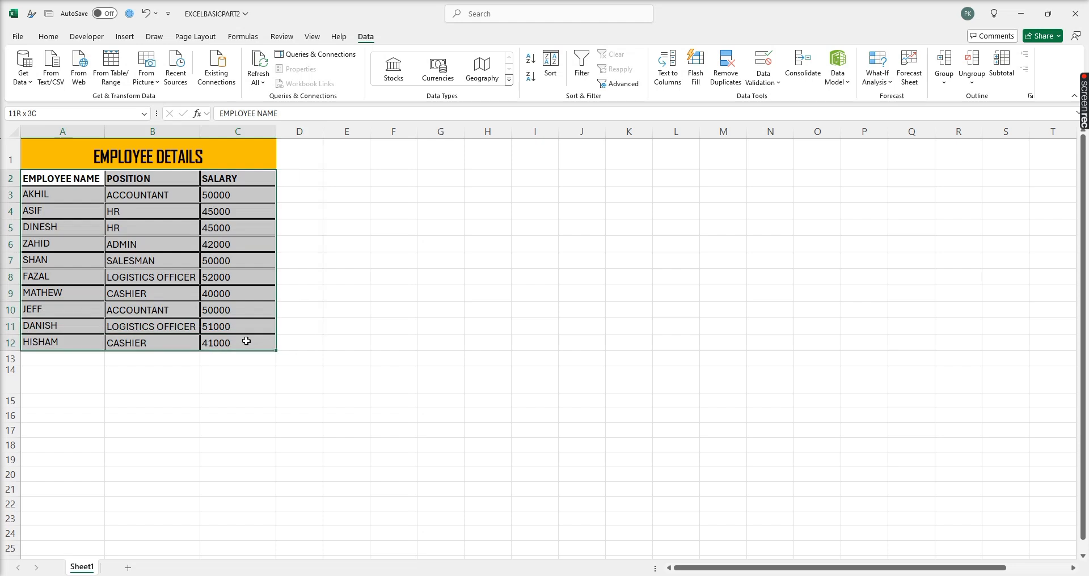
- Sort the table by EMPLOYEE NAME in Z to A order
{"action": "left_click", "coordinate": [548, 73]}
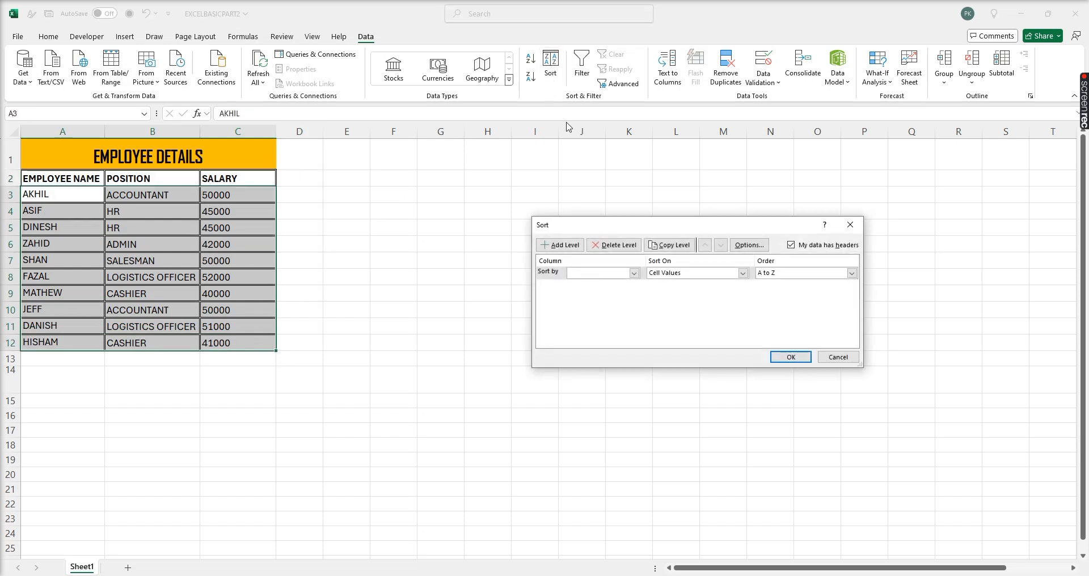
{"action": "left_click", "coordinate": [634, 274]}
{"action": "left_click", "coordinate": [608, 282]}
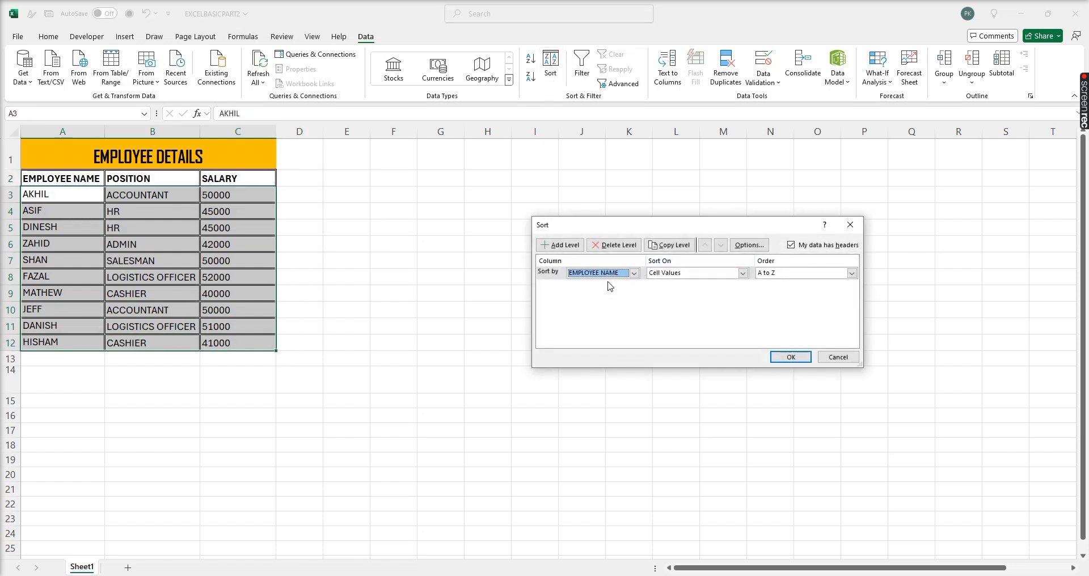
{"action": "left_click", "coordinate": [789, 273]}
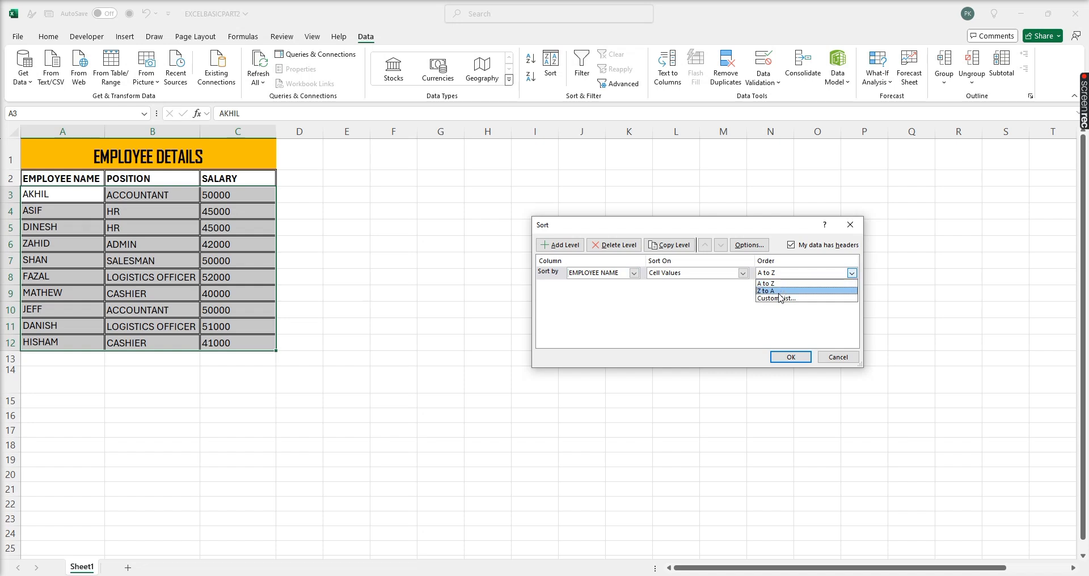
{"action": "left_click", "coordinate": [779, 292]}
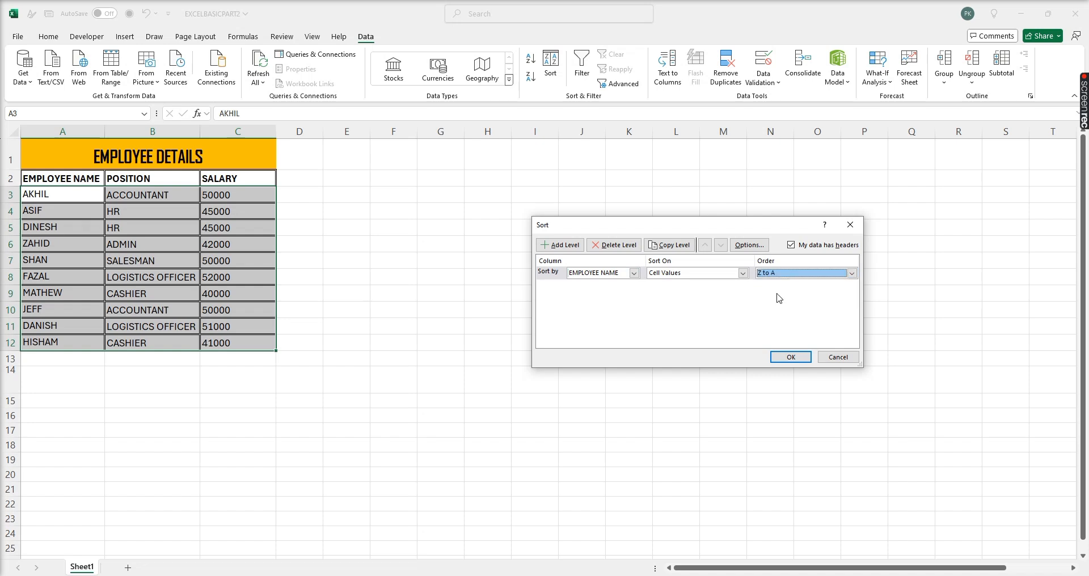
{"action": "left_click", "coordinate": [792, 357]}
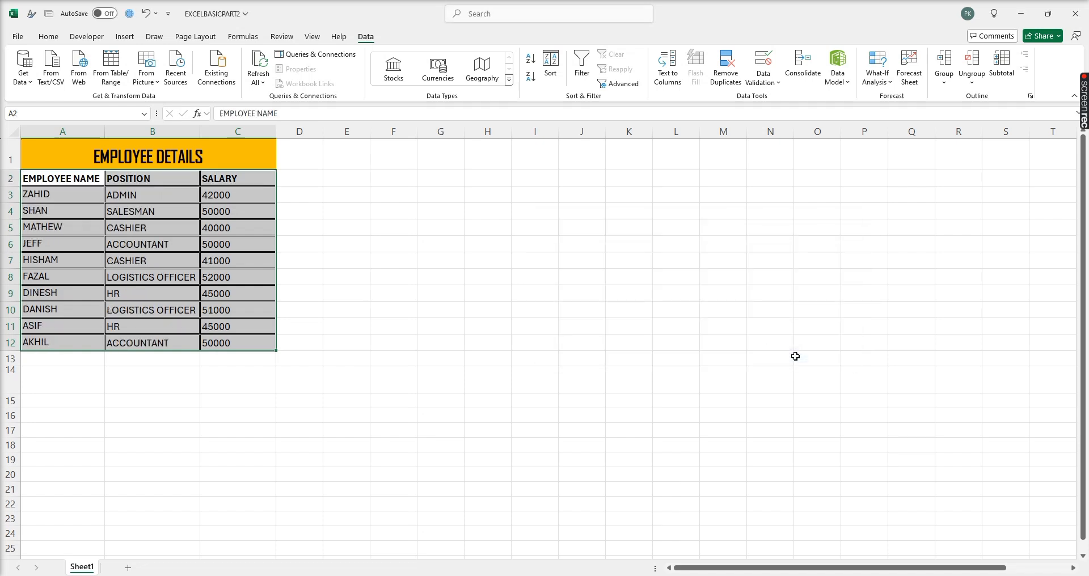
{"action": "left_click", "coordinate": [48, 194]}
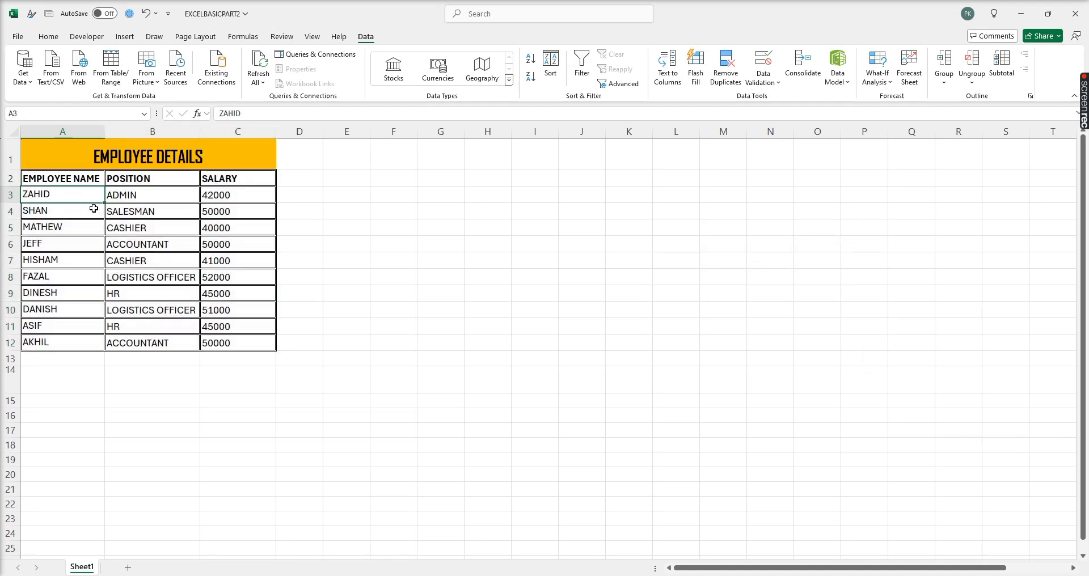
- Undo the Z to A sort, pick out the two ACCOUNTANT rows, and start a formula in E3
{"action": "key", "text": "ctrl+z"}
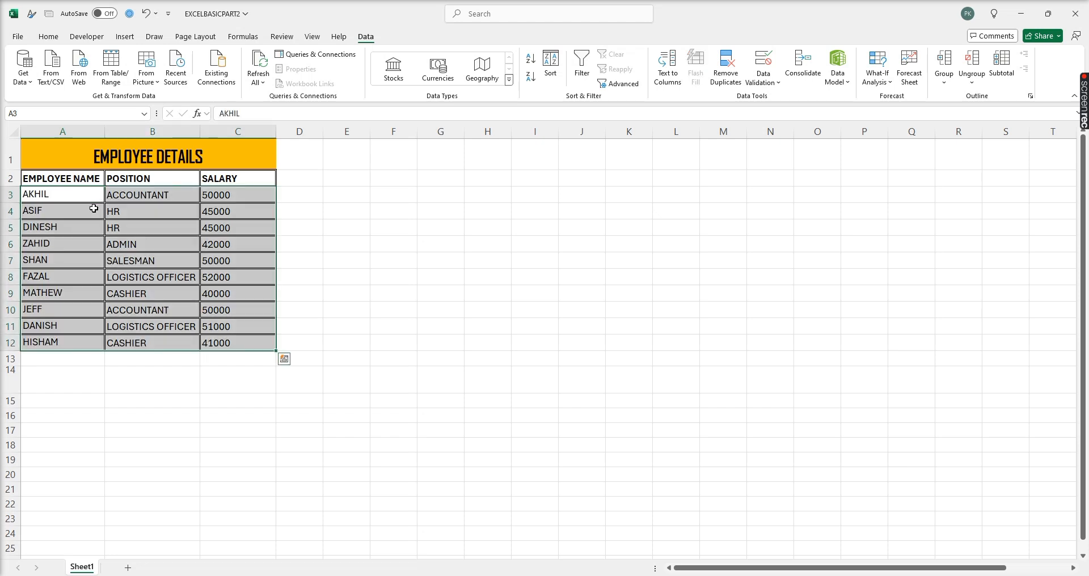
{"action": "left_click", "coordinate": [79, 230]}
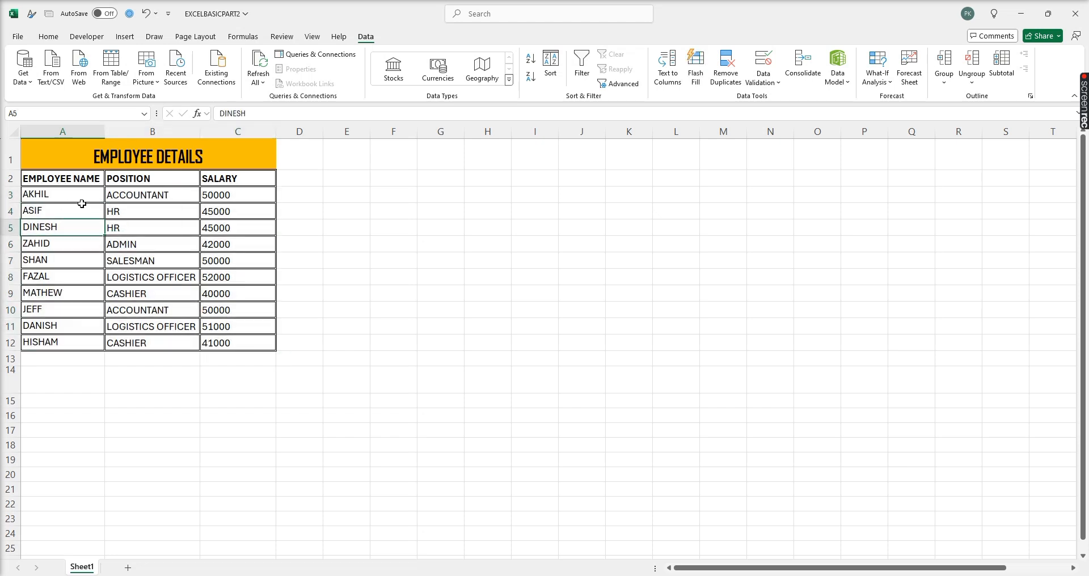
{"action": "left_click", "coordinate": [135, 193]}
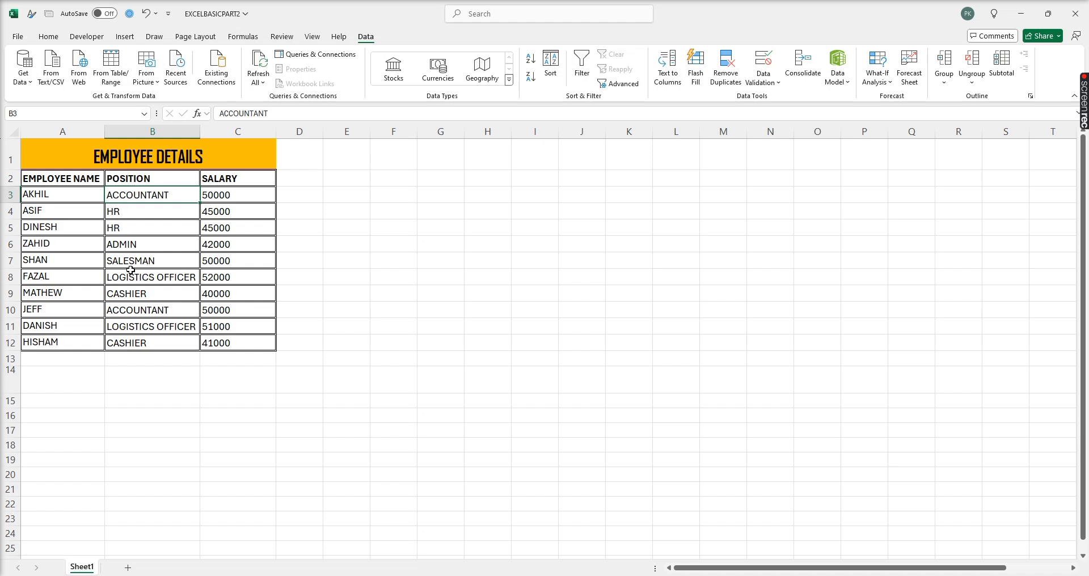
{"action": "left_click", "coordinate": [133, 308]}
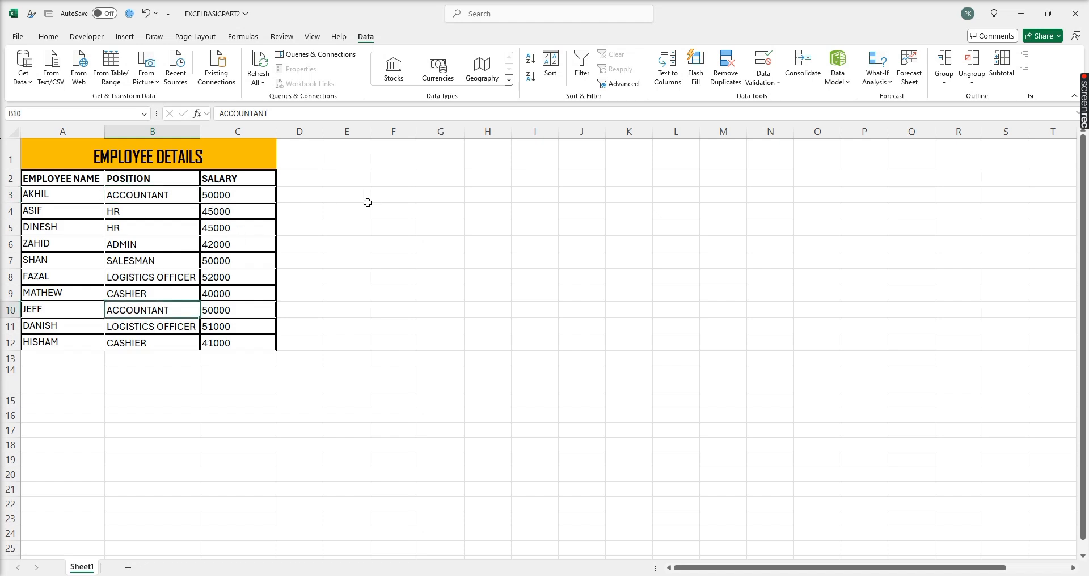
{"action": "left_click", "coordinate": [341, 196]}
{"action": "type", "text": "="}
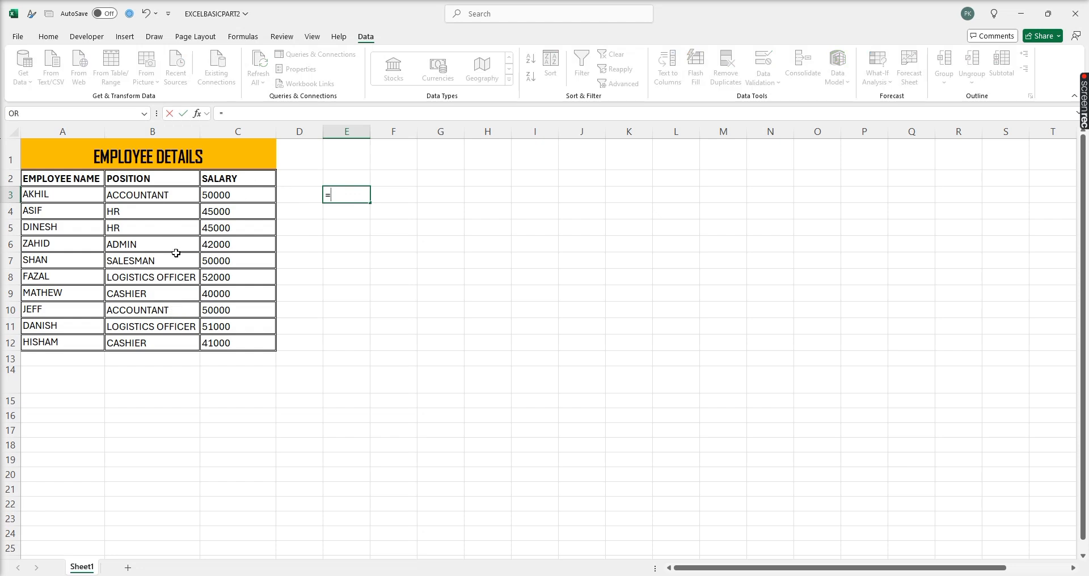
- Enter =C3+C10 in E3 to total the two salaries, giving 100000
{"action": "left_click", "coordinate": [252, 201]}
{"action": "type", "text": "+"}
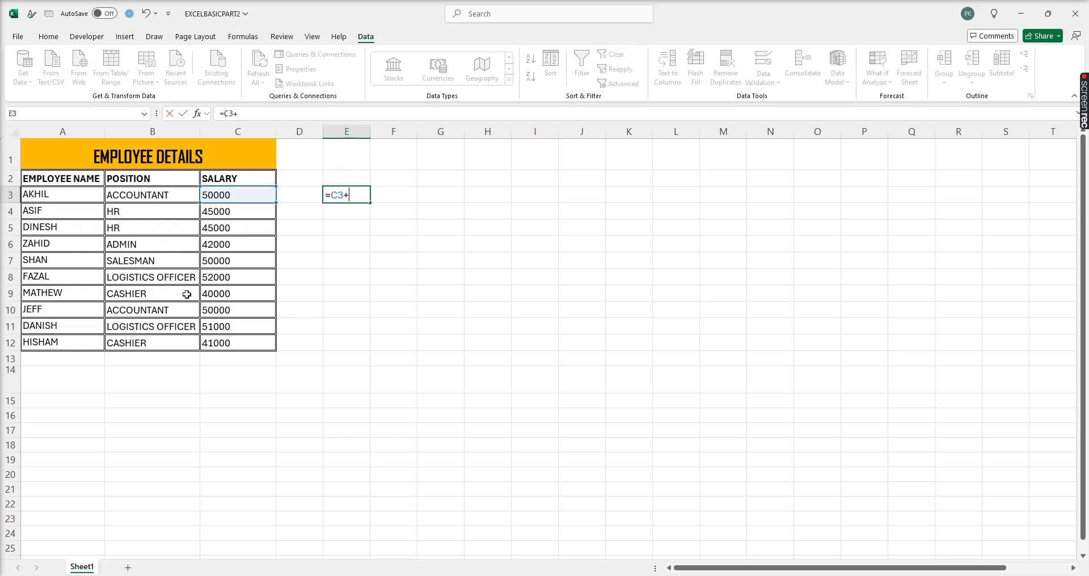
{"action": "left_click", "coordinate": [217, 312]}
{"action": "key", "text": "Return"}
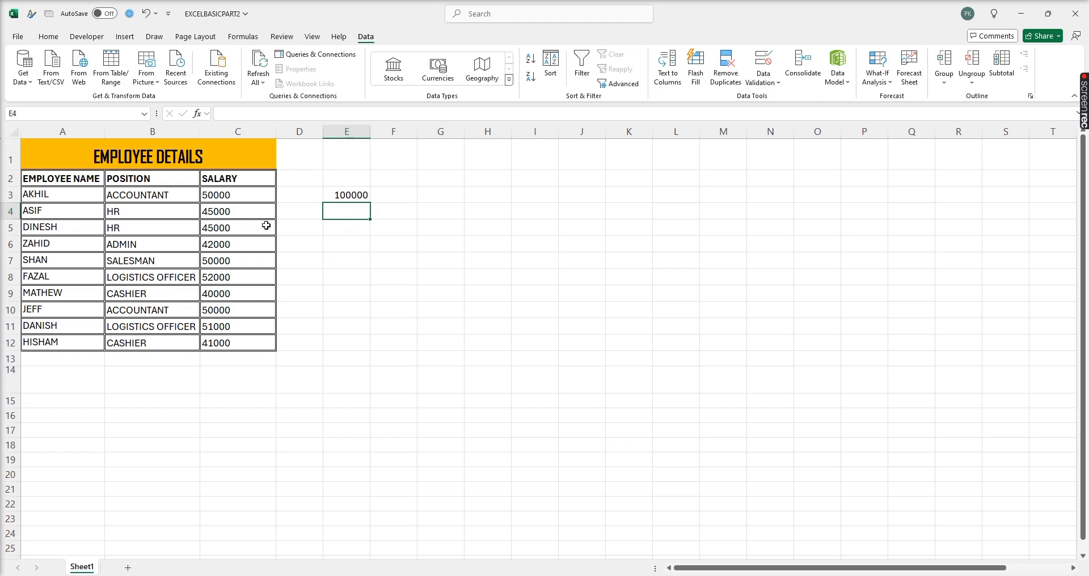
- Delete the demo formula from E3, leaving the cell empty
{"action": "left_click", "coordinate": [364, 195]}
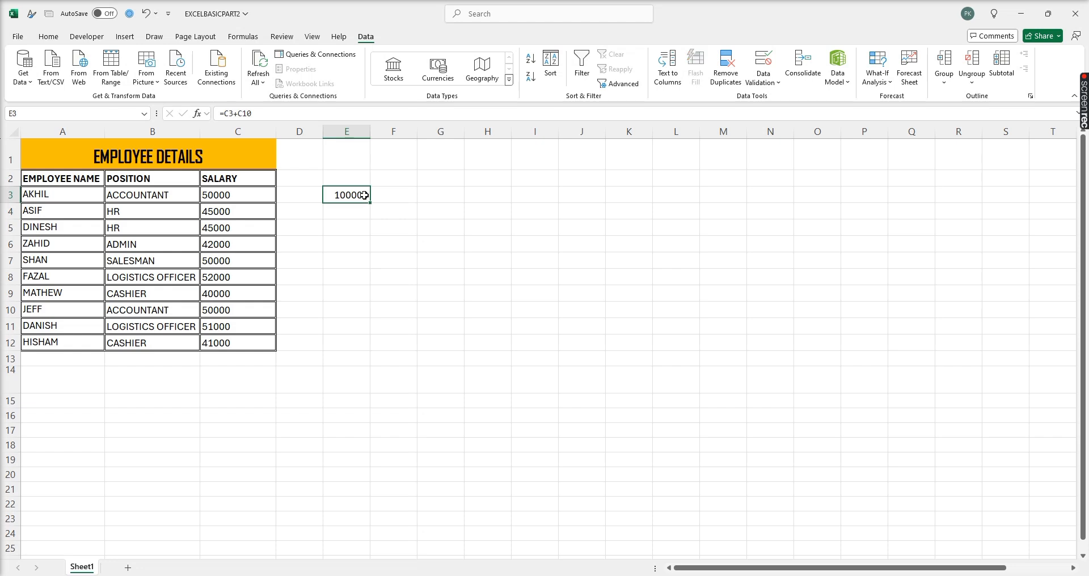
{"action": "double_click", "coordinate": [365, 196]}
{"action": "left_click", "coordinate": [116, 245]}
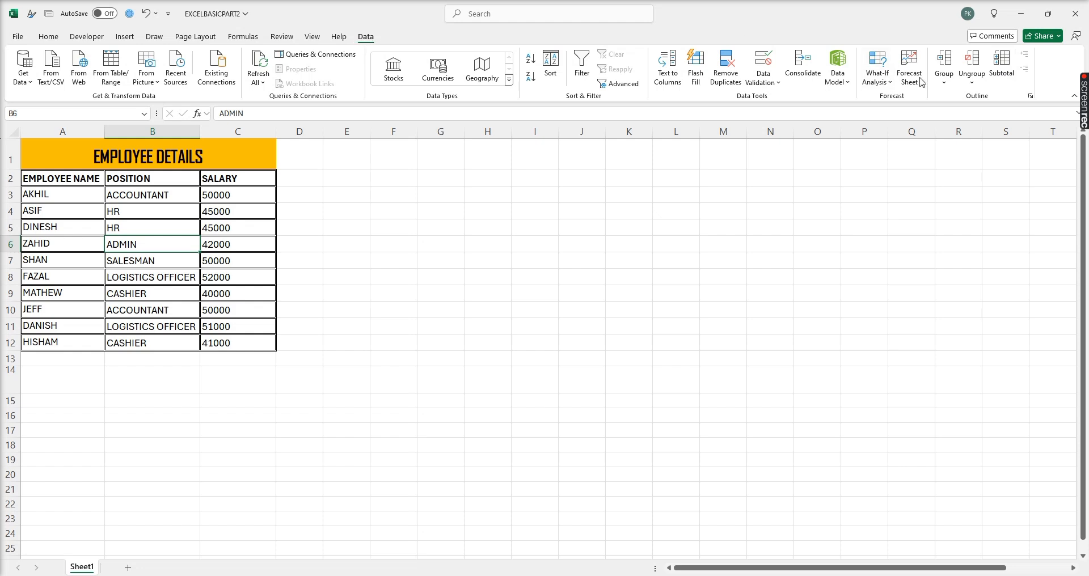
- Subtotal SALARY with Sum at each change in POSITION, yielding a 466000 Grand Total
{"action": "left_click", "coordinate": [1002, 65]}
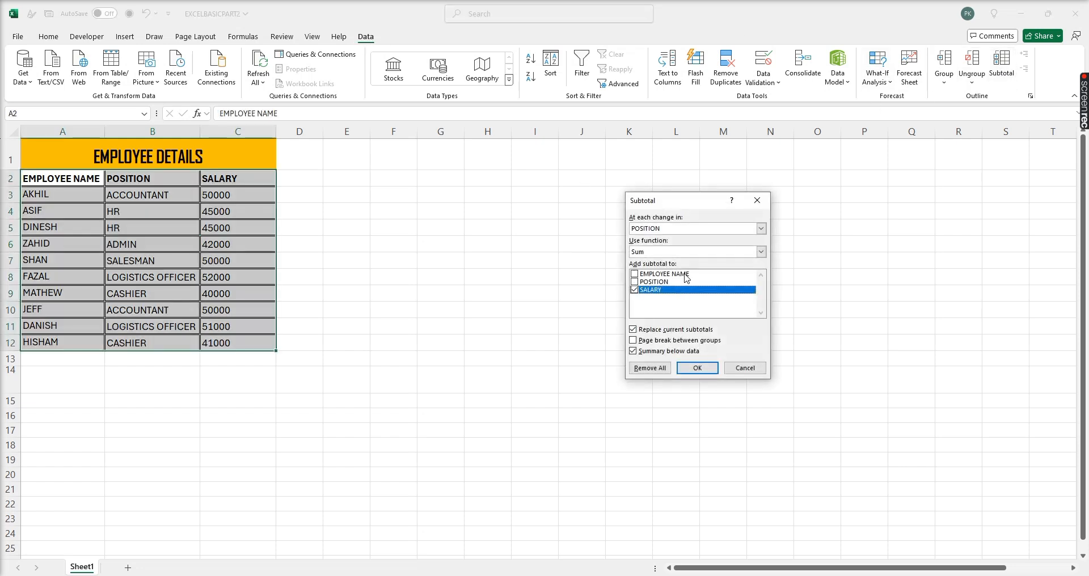
{"action": "left_click", "coordinate": [674, 235]}
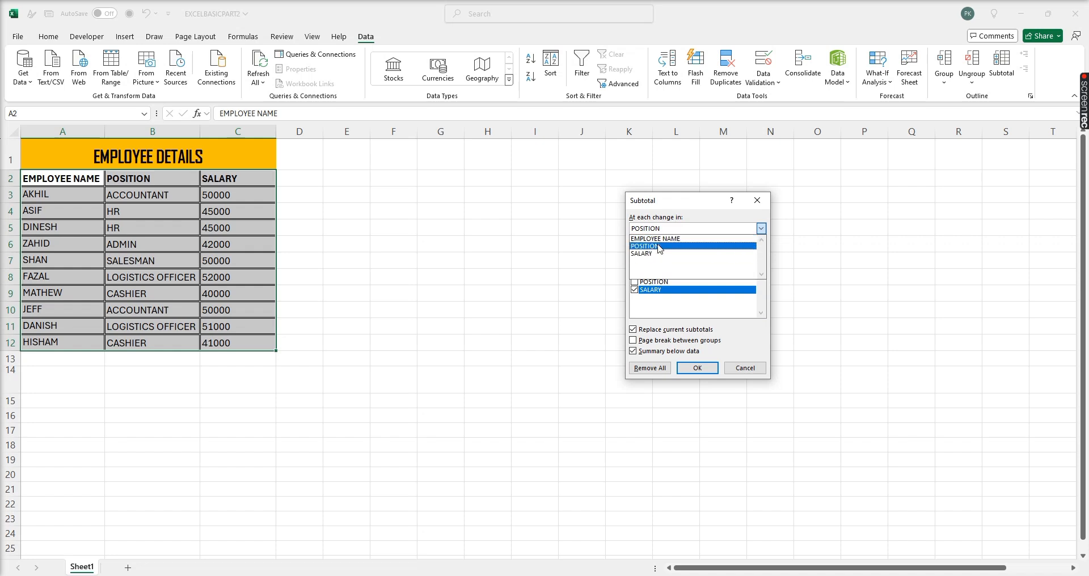
{"action": "left_click", "coordinate": [659, 248]}
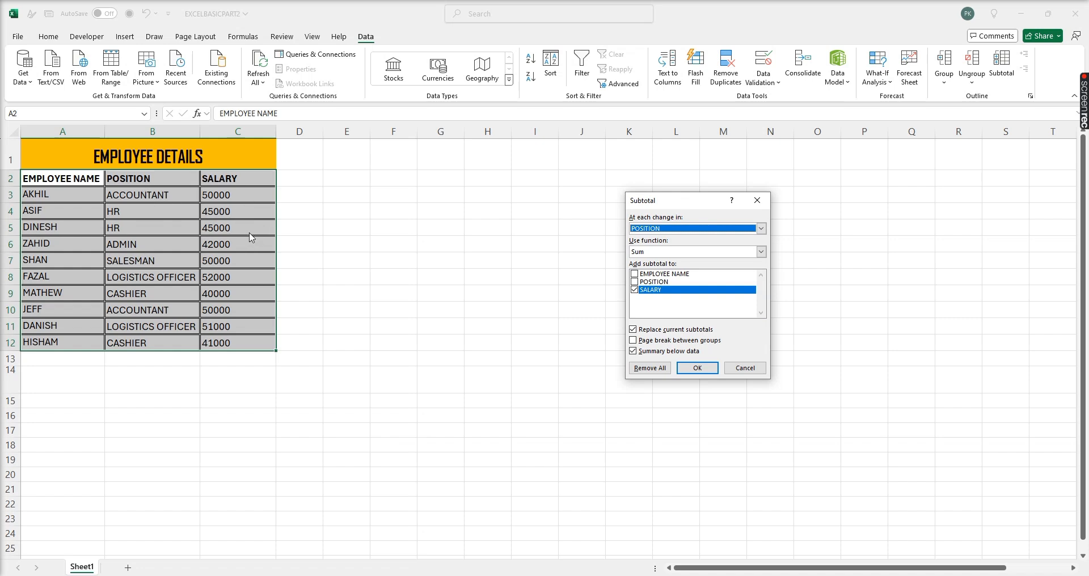
{"action": "left_click", "coordinate": [645, 230]}
{"action": "left_click", "coordinate": [647, 230]}
{"action": "left_click", "coordinate": [644, 255]}
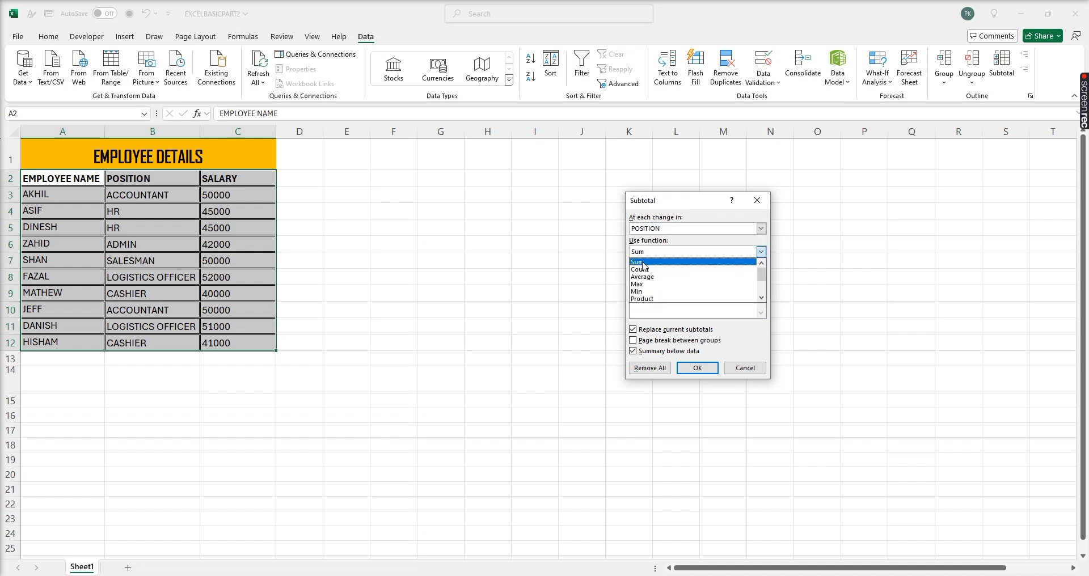
{"action": "left_click", "coordinate": [643, 262]}
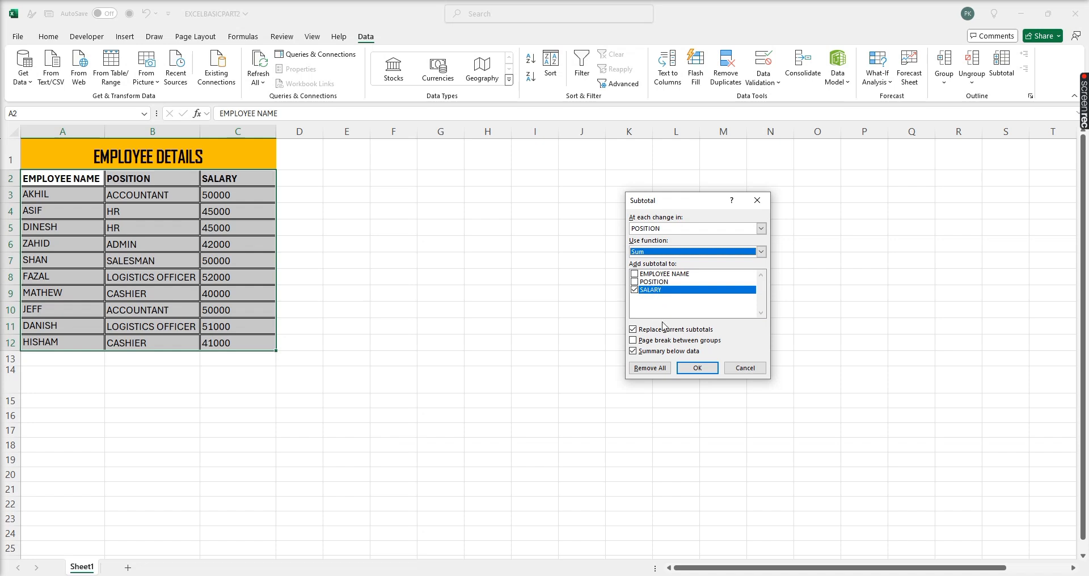
{"action": "left_click", "coordinate": [693, 368]}
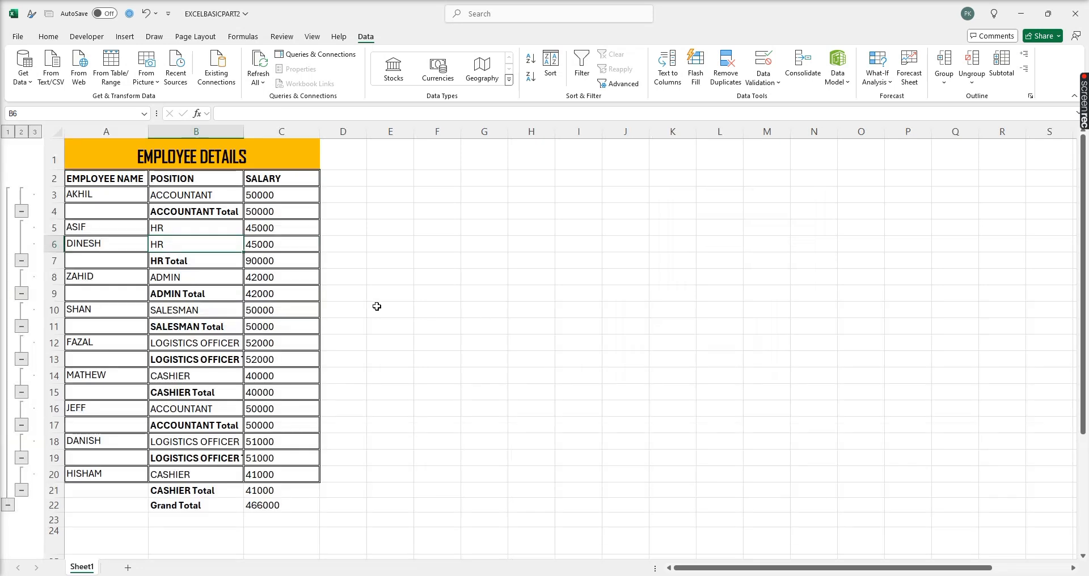
{"action": "left_click", "coordinate": [186, 244]}
{"action": "left_click", "coordinate": [270, 212]}
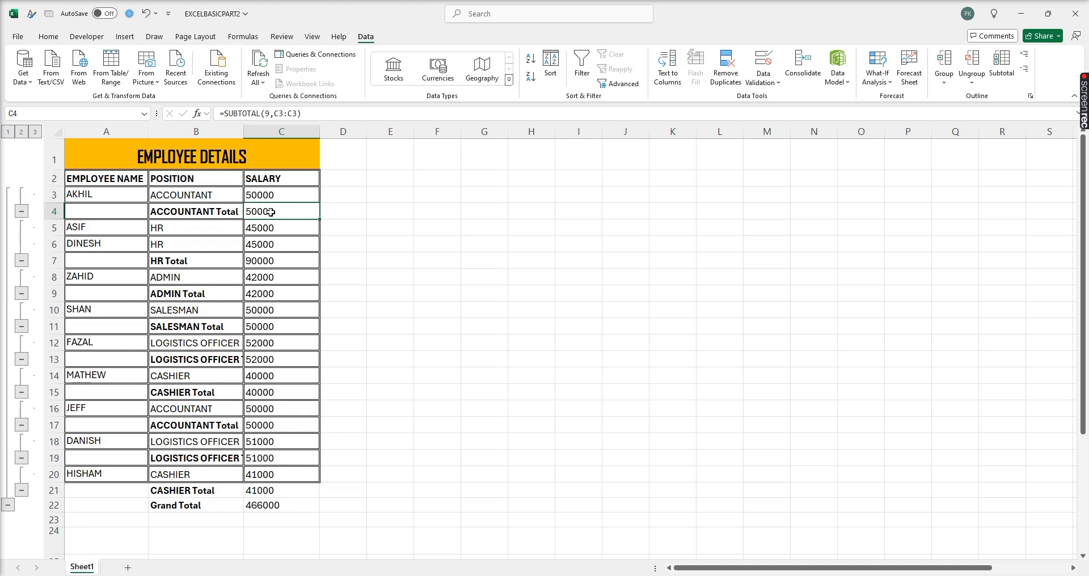
{"action": "left_click", "coordinate": [264, 425]}
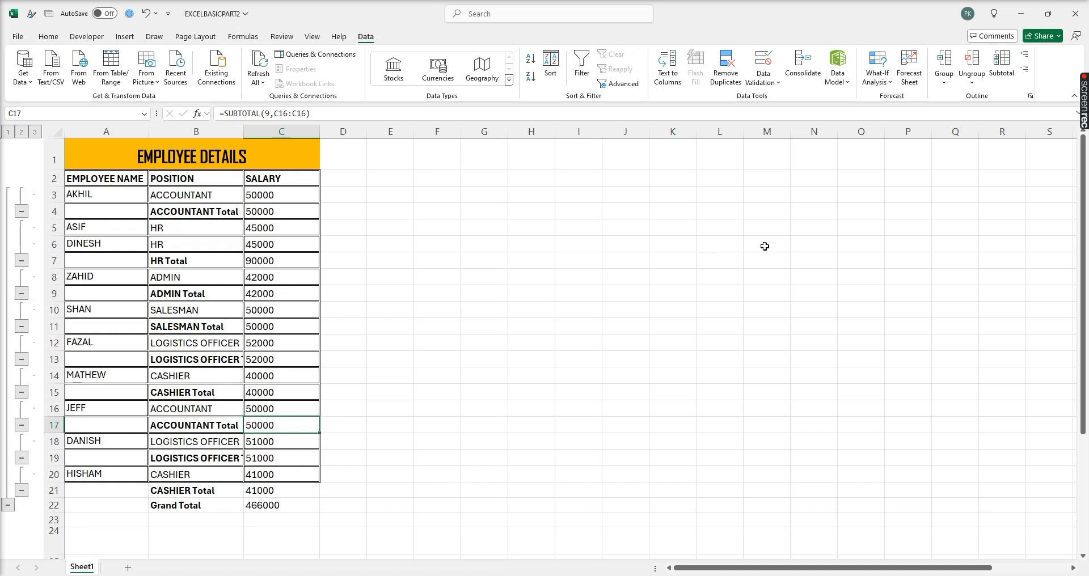
{"action": "left_click", "coordinate": [177, 276]}
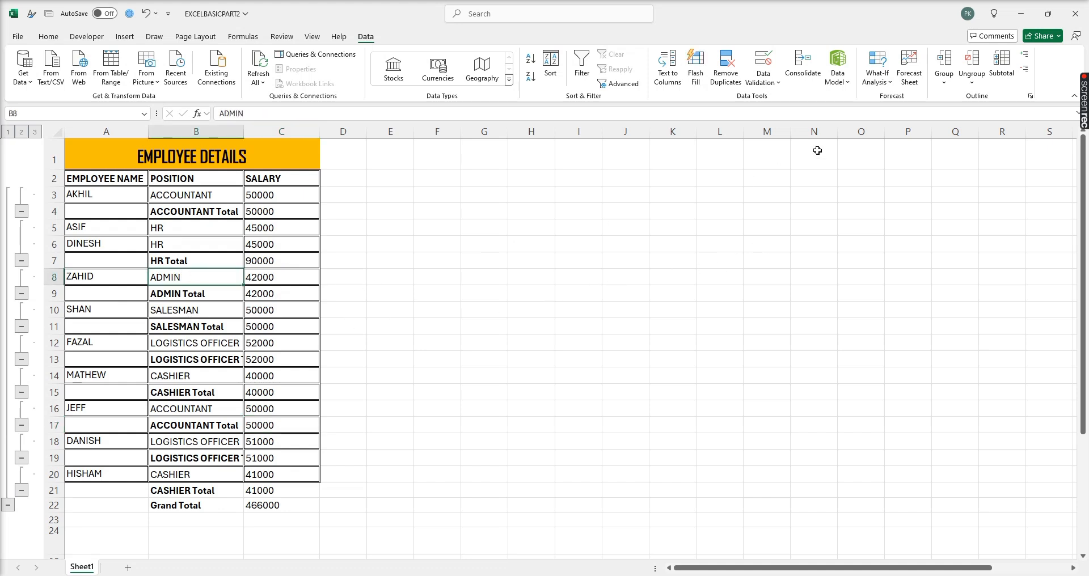
{"action": "left_click", "coordinate": [147, 261]}
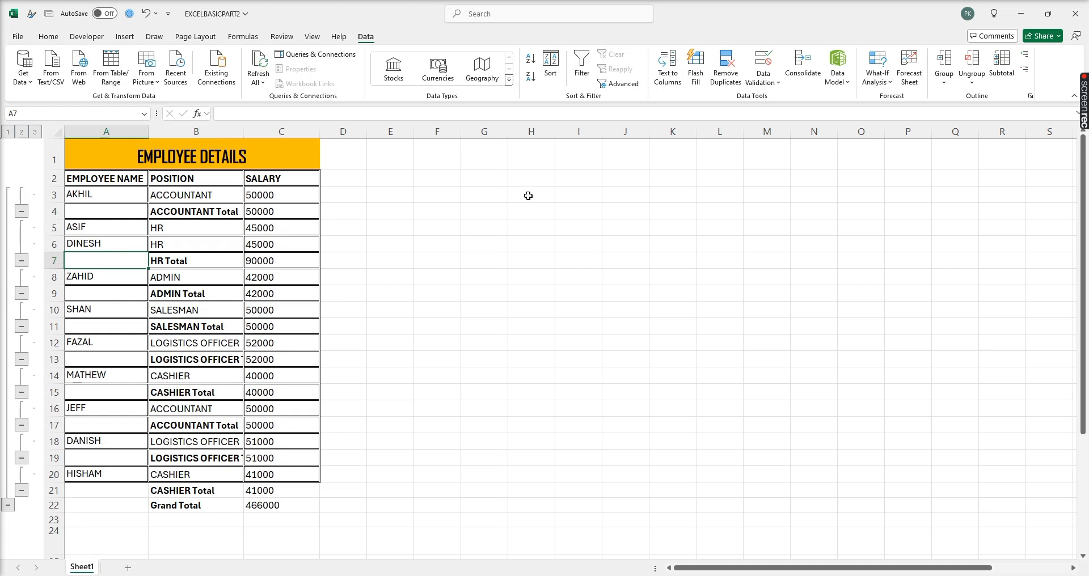
- Remove All subtotals via the Subtotal dialog and reselect the table A2:C12
{"action": "left_click", "coordinate": [1002, 62]}
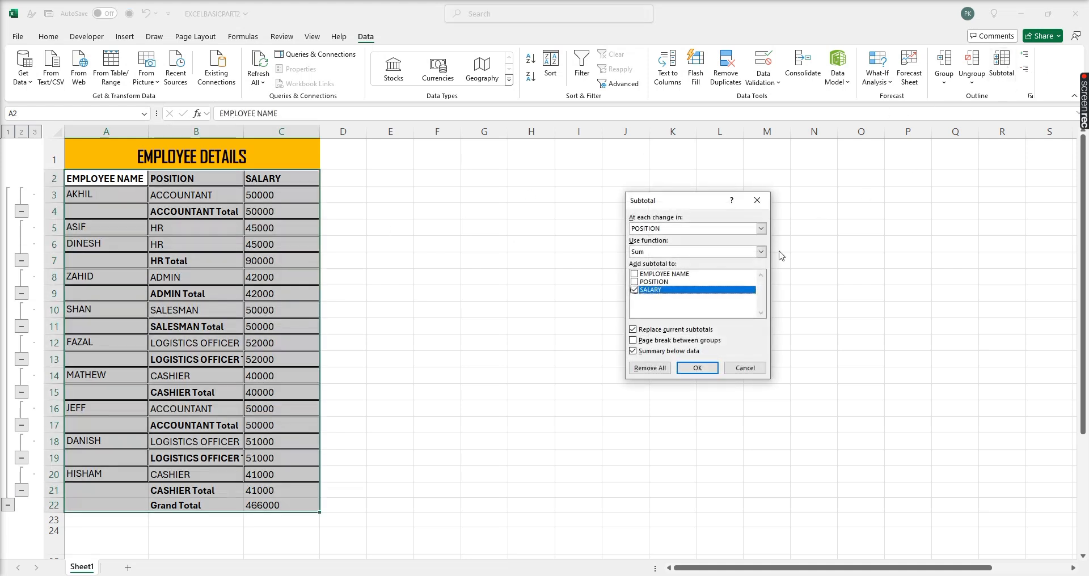
{"action": "left_click", "coordinate": [659, 369]}
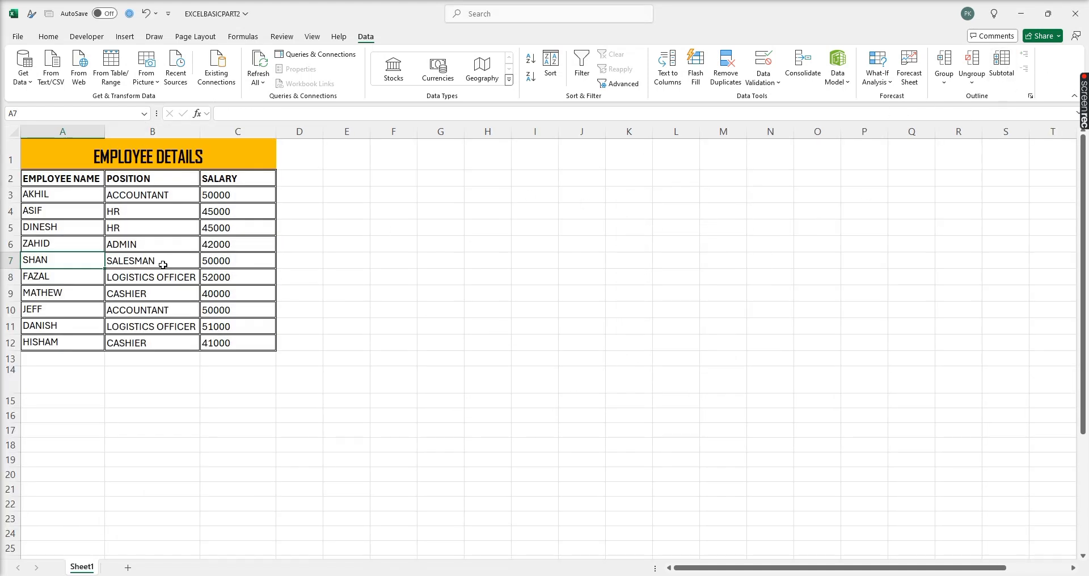
{"action": "left_click", "coordinate": [87, 259]}
{"action": "left_click", "coordinate": [149, 196]}
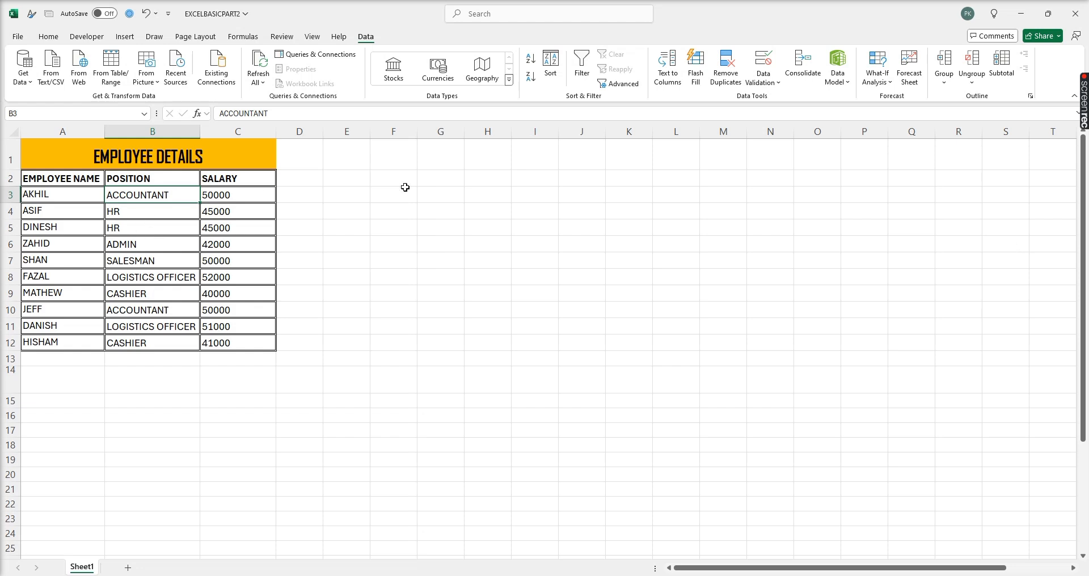
{"action": "mouse_move", "coordinate": [65, 183]}
{"action": "left_mouse_down"}
{"action": "mouse_move", "coordinate": [147, 196]}
{"action": "mouse_move", "coordinate": [251, 326]}
{"action": "mouse_move", "coordinate": [244, 335]}
{"action": "left_mouse_up"}
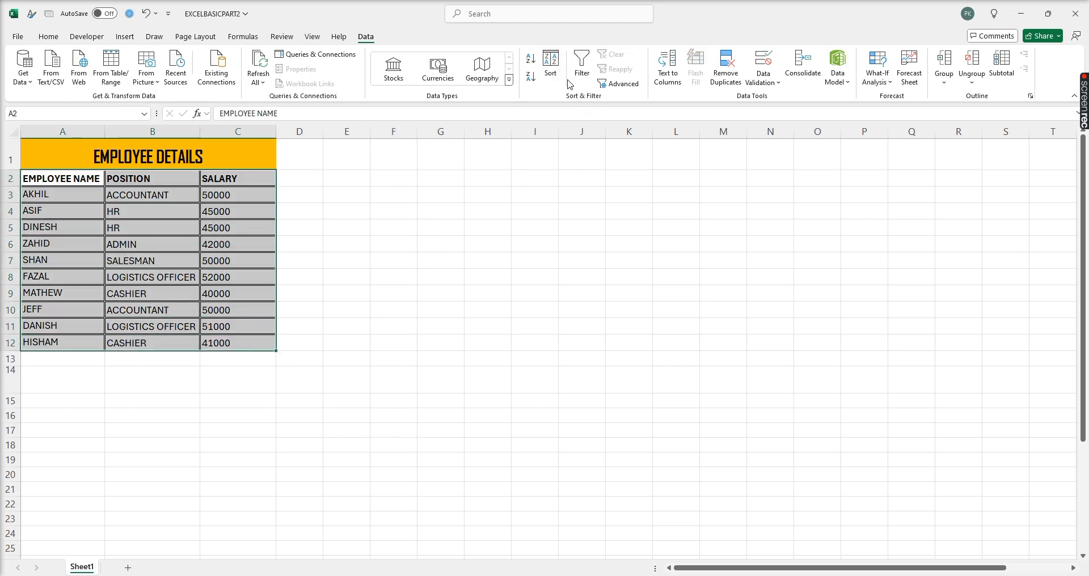
- Sort A2:C12 by the POSITION column in A to Z order
{"action": "left_click", "coordinate": [551, 66]}
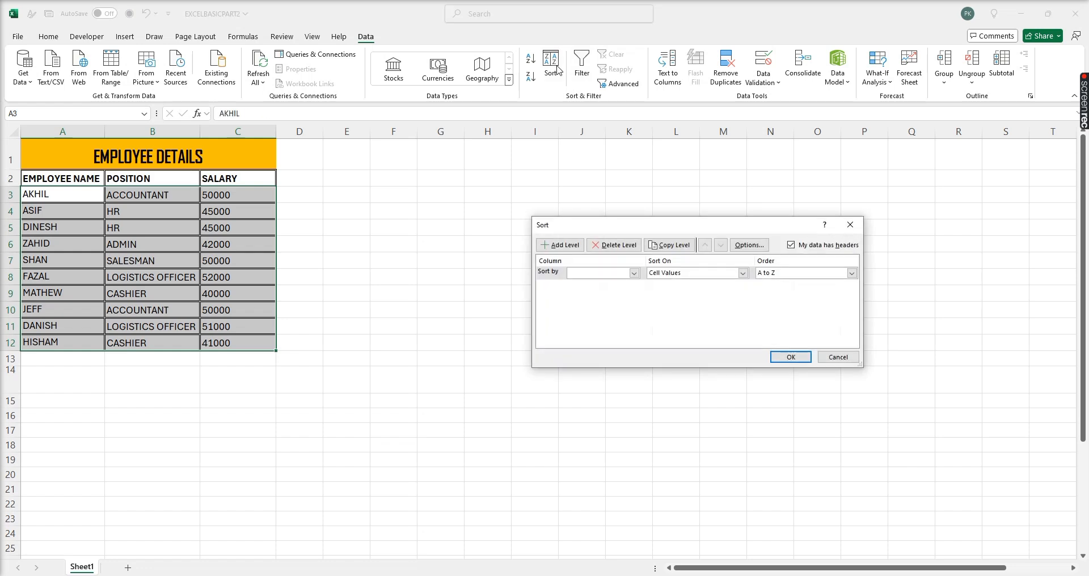
{"action": "left_click", "coordinate": [634, 274]}
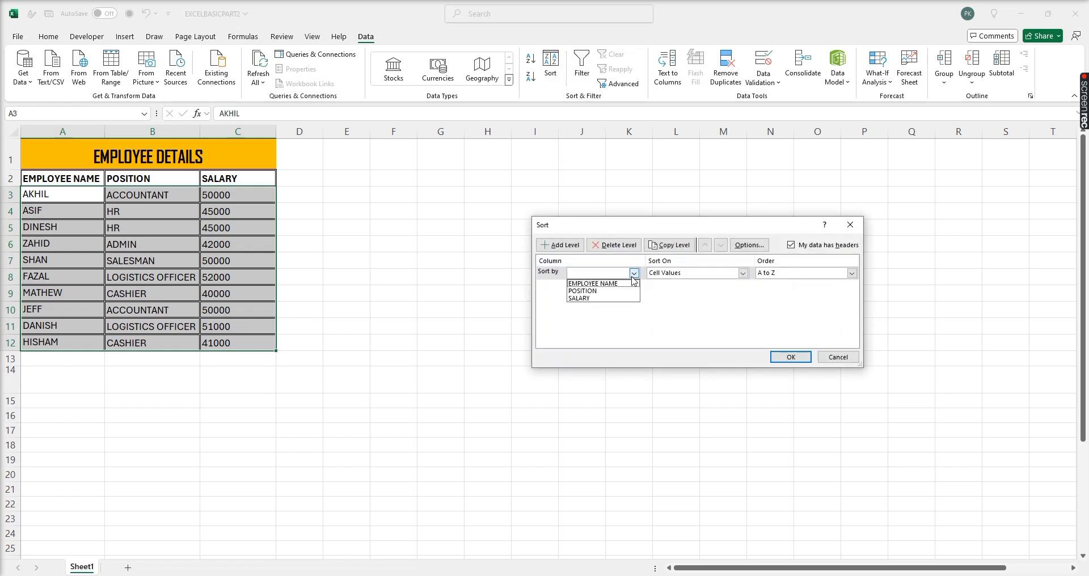
{"action": "left_click", "coordinate": [603, 290]}
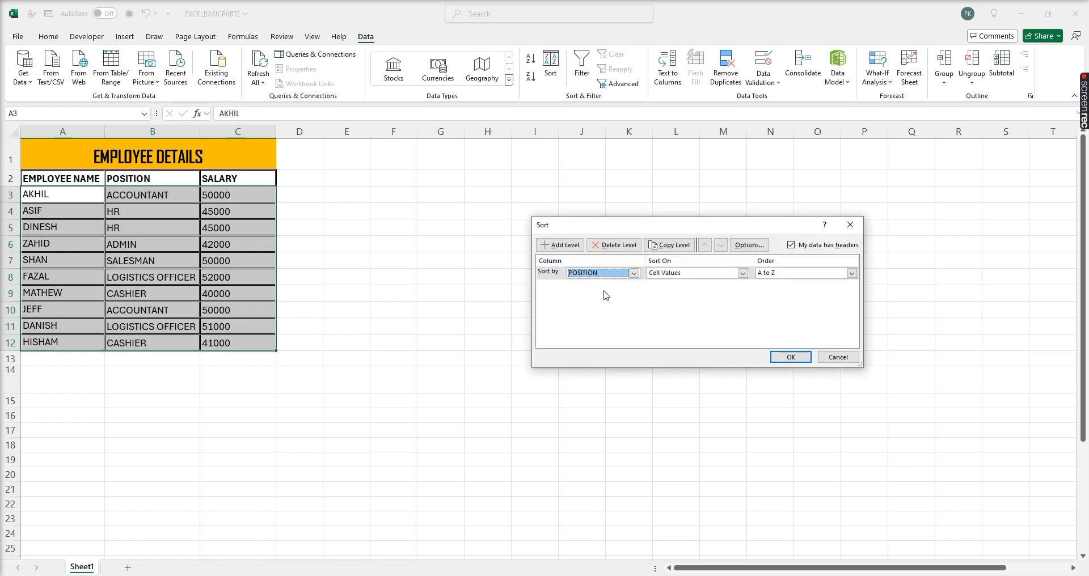
{"action": "left_click", "coordinate": [634, 273]}
{"action": "left_click", "coordinate": [633, 274]}
{"action": "left_click", "coordinate": [633, 273]}
{"action": "left_click", "coordinate": [633, 273]}
{"action": "left_click", "coordinate": [633, 273]}
{"action": "left_click", "coordinate": [633, 273]}
{"action": "left_click", "coordinate": [786, 358]}
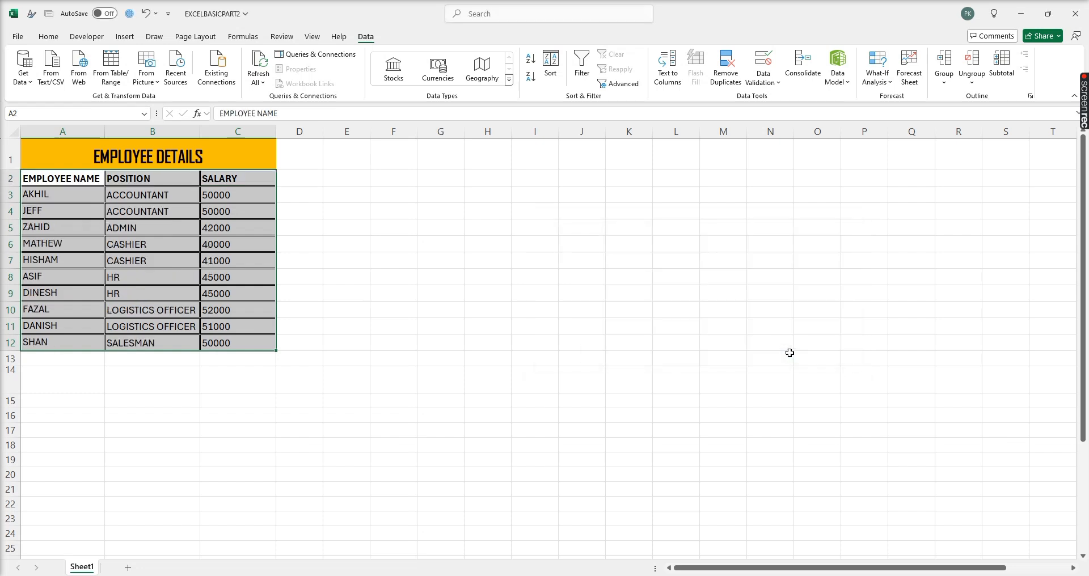
- Select the CASHIER cell B6 and bring up the Subtotal dialog for the sorted table
{"action": "left_click", "coordinate": [145, 193]}
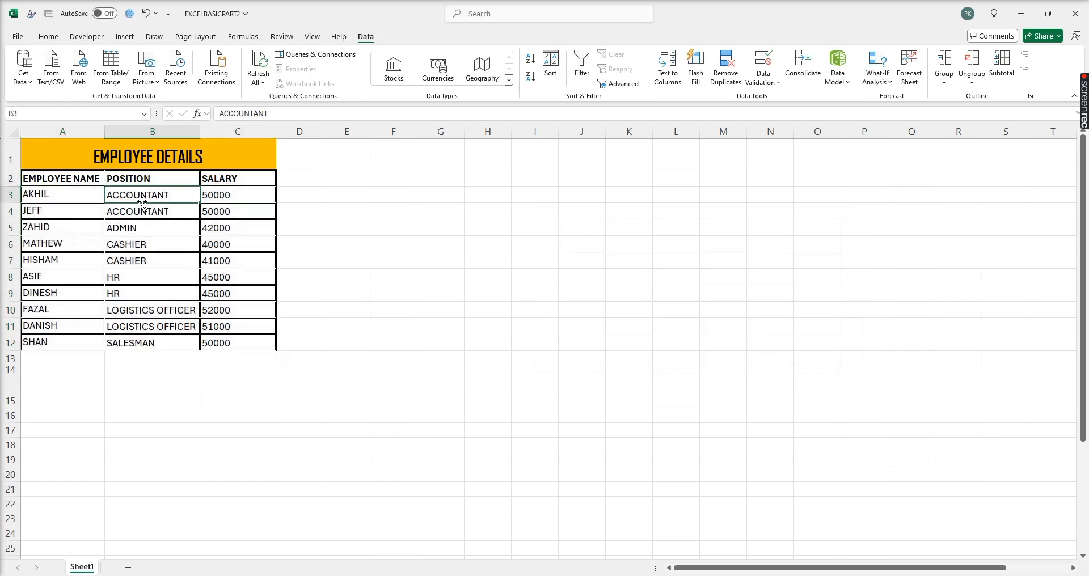
{"action": "left_click", "coordinate": [135, 246]}
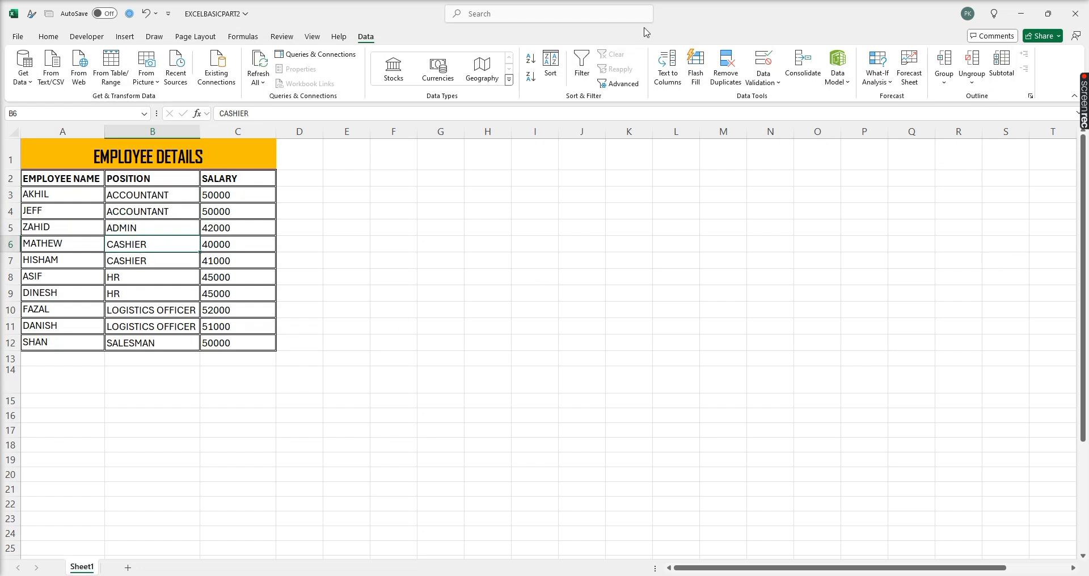
{"action": "left_click", "coordinate": [1001, 65]}
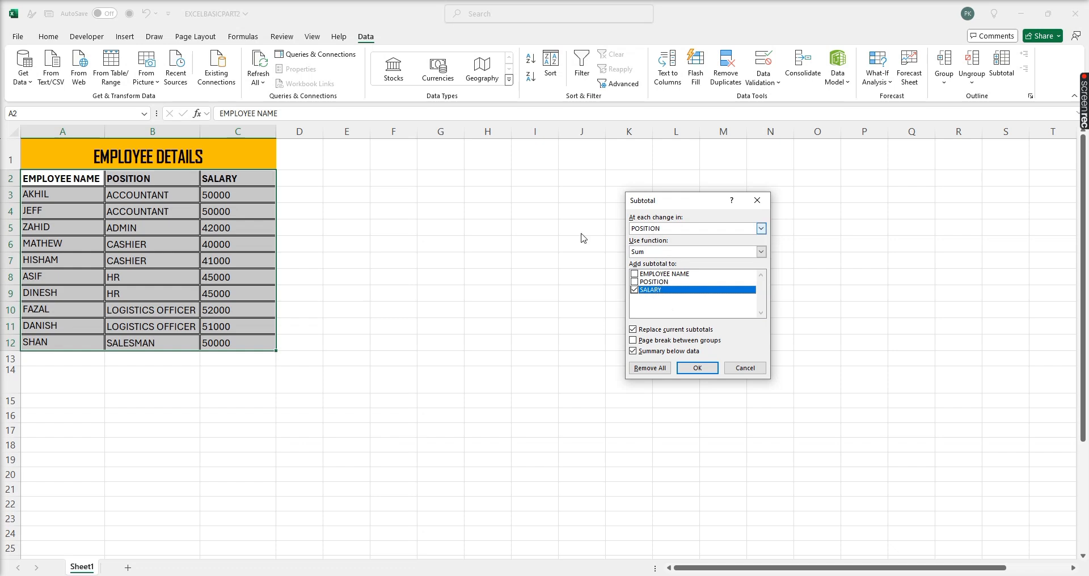
- Sum SALARY at each change in POSITION, e.g. ACCOUNTANT Total 100000, with a 466000 Grand Total
{"action": "left_click", "coordinate": [655, 228]}
{"action": "left_click", "coordinate": [655, 228]}
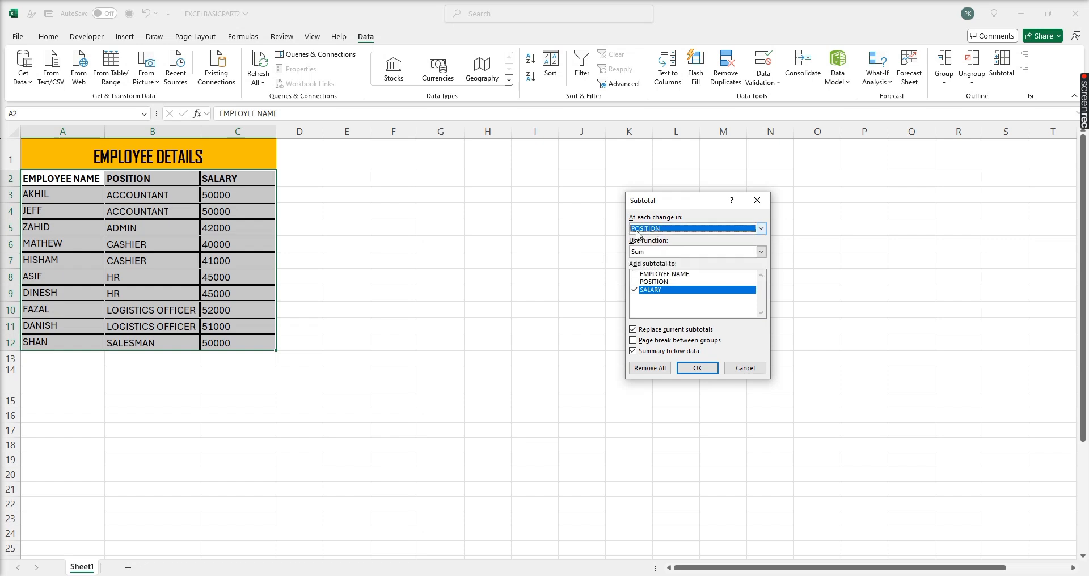
{"action": "left_click", "coordinate": [652, 229]}
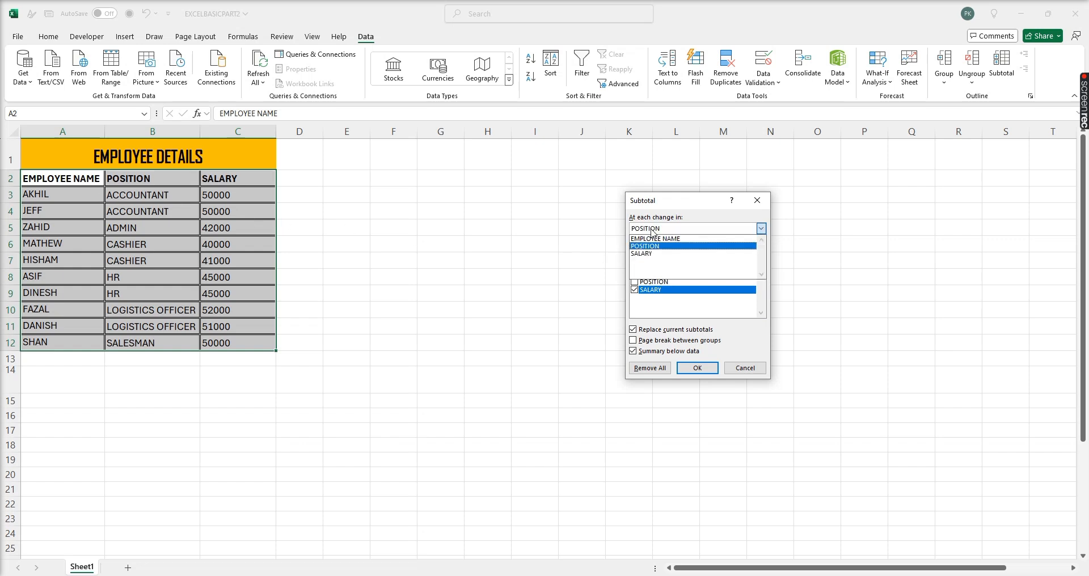
{"action": "left_click", "coordinate": [652, 229]}
{"action": "left_click", "coordinate": [652, 253]}
{"action": "left_click", "coordinate": [653, 259]}
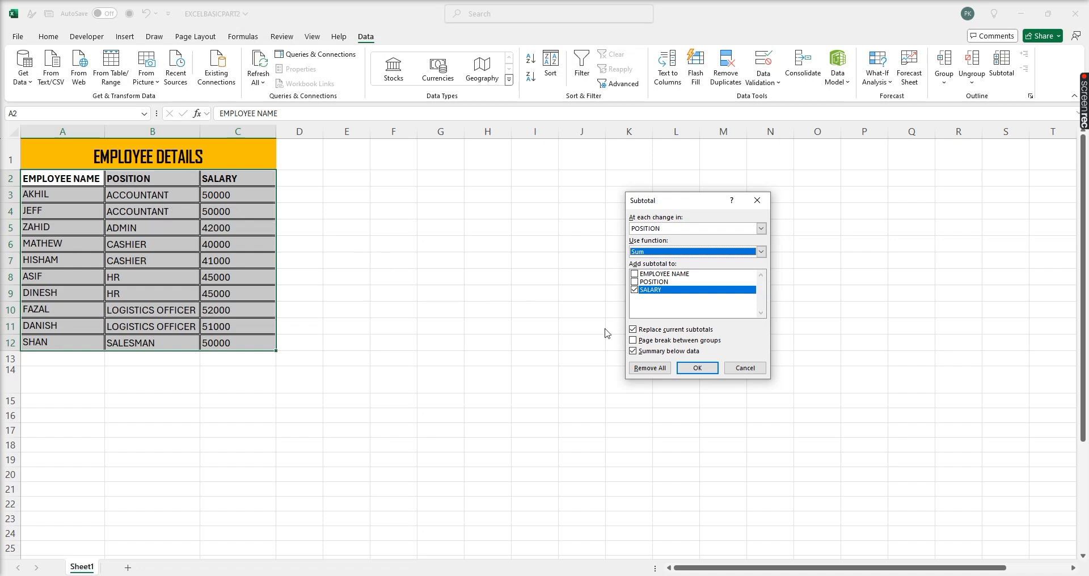
{"action": "left_click", "coordinate": [635, 290]}
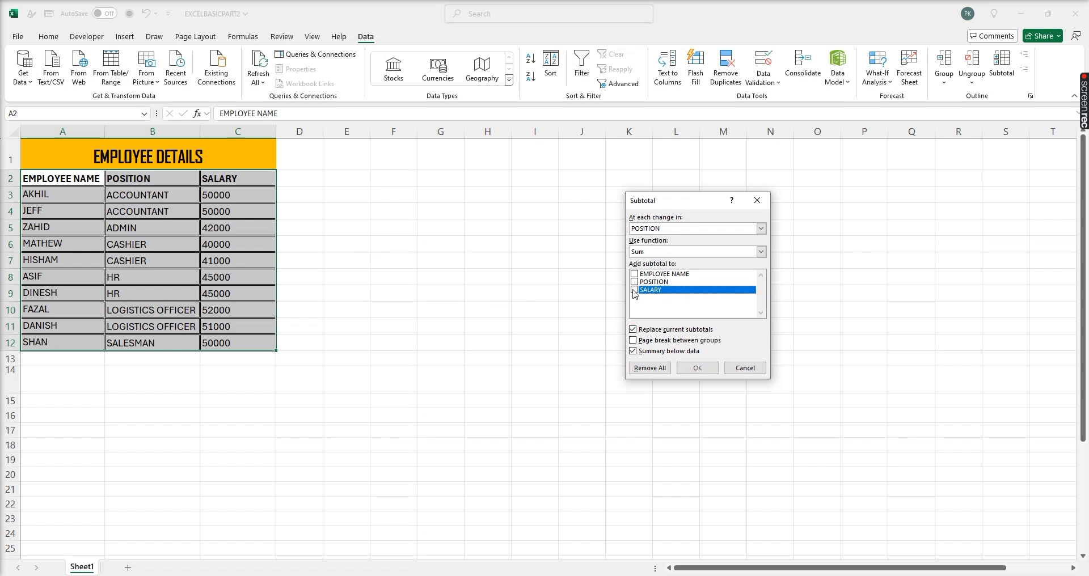
{"action": "left_click", "coordinate": [635, 290]}
{"action": "left_click", "coordinate": [697, 368]}
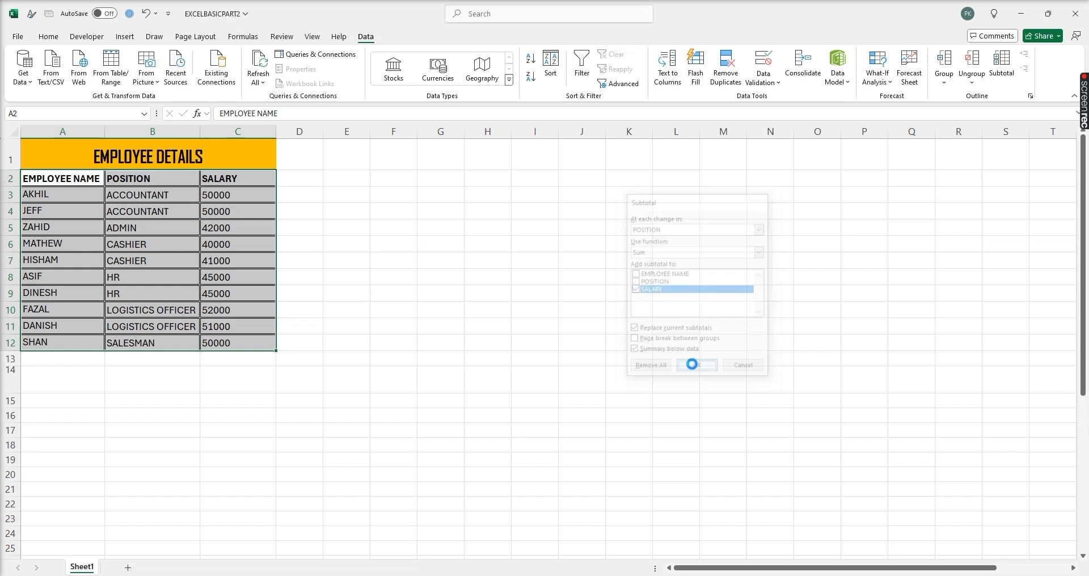
{"action": "left_click", "coordinate": [231, 239]}
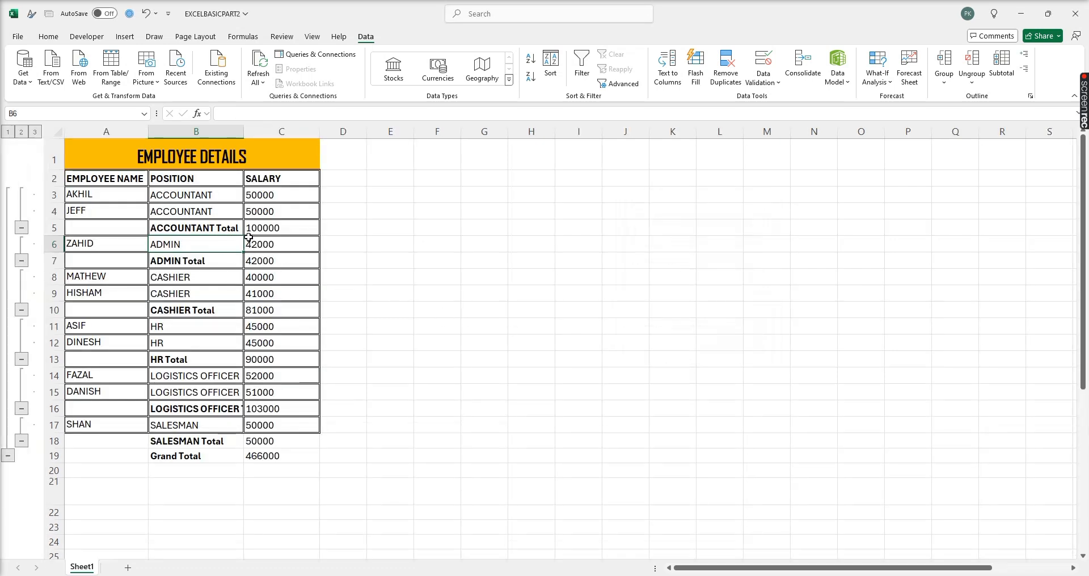
- Check the total formulas for ACCOUNTANT, ADMIN, CASHIER, HR, LOGISTICS OFFICER and SALESMAN
{"action": "left_click", "coordinate": [277, 228]}
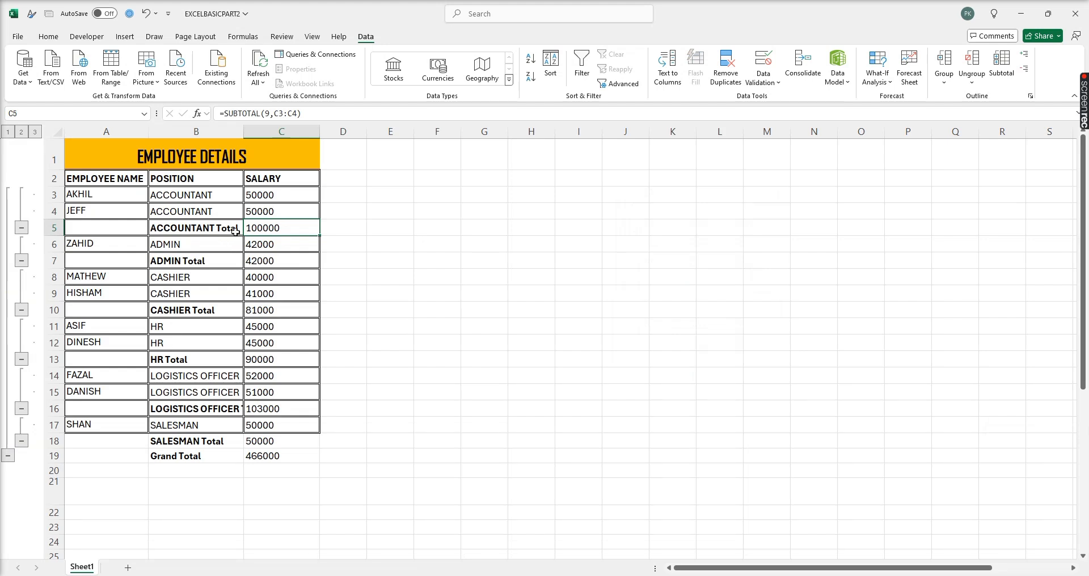
{"action": "left_click", "coordinate": [274, 261]}
{"action": "left_click", "coordinate": [273, 309]}
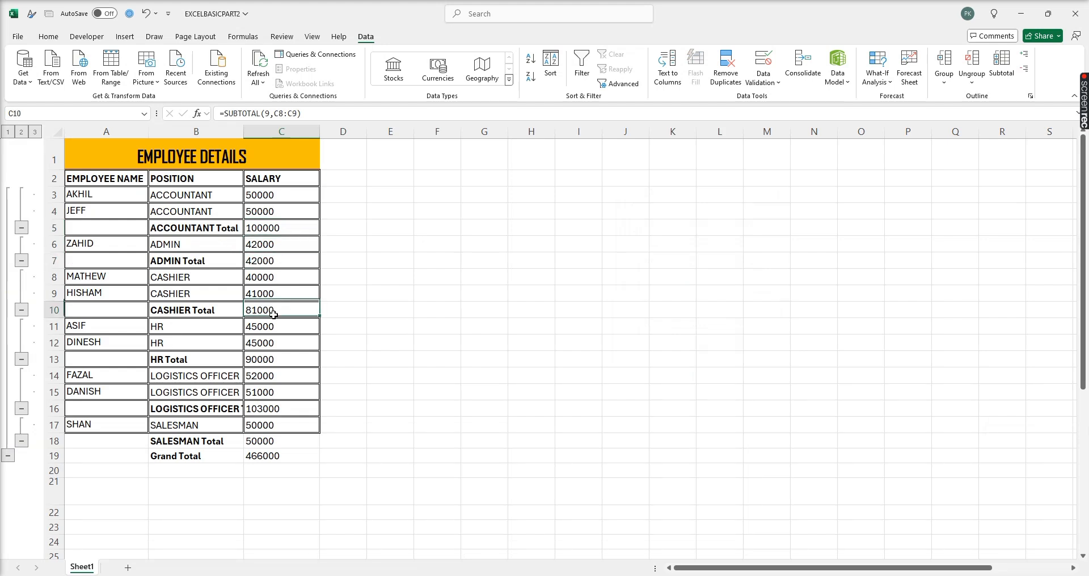
{"action": "left_click", "coordinate": [274, 358]}
{"action": "left_click", "coordinate": [276, 412]}
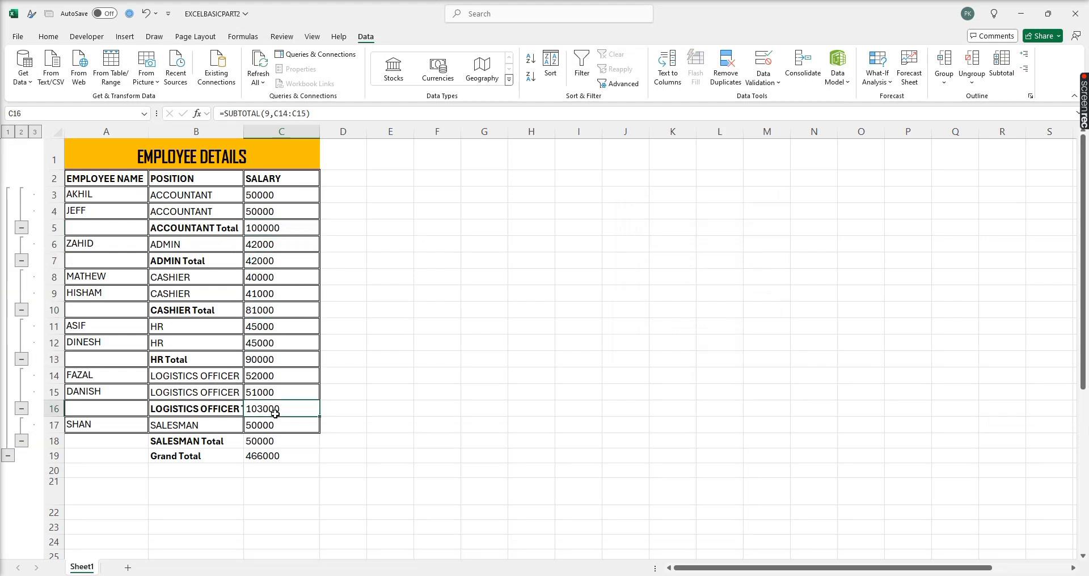
{"action": "left_click", "coordinate": [268, 441]}
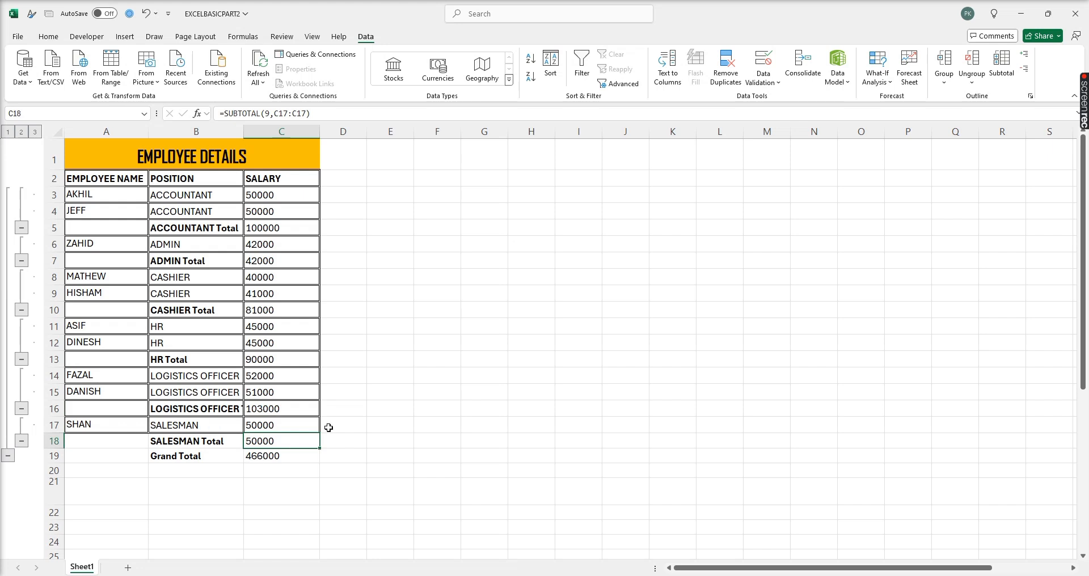
- From cell B8, clear every subtotal with Remove All in the Subtotal dialog
{"action": "left_click", "coordinate": [173, 277]}
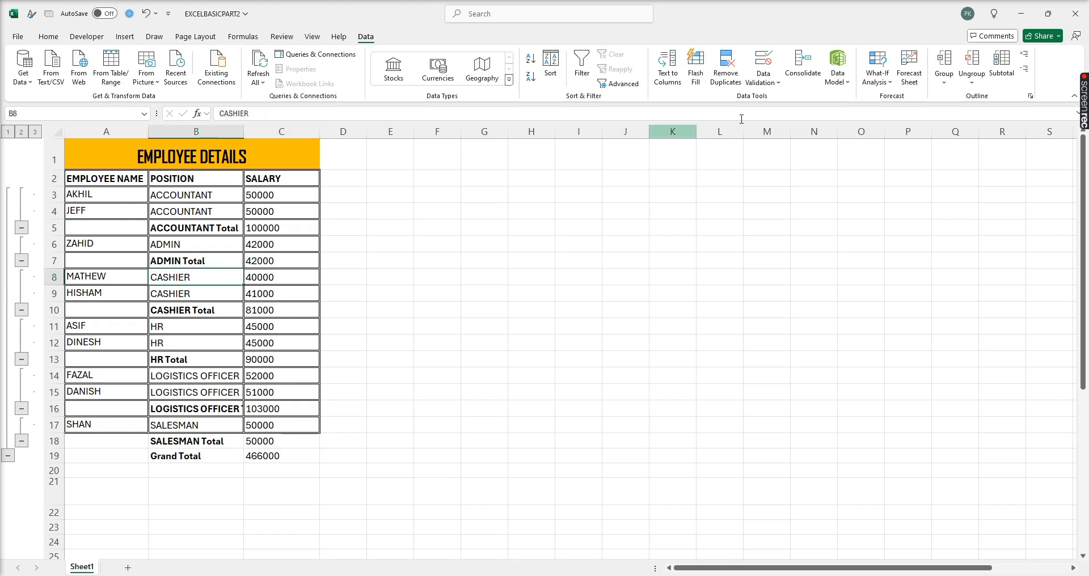
{"action": "left_click", "coordinate": [1002, 65]}
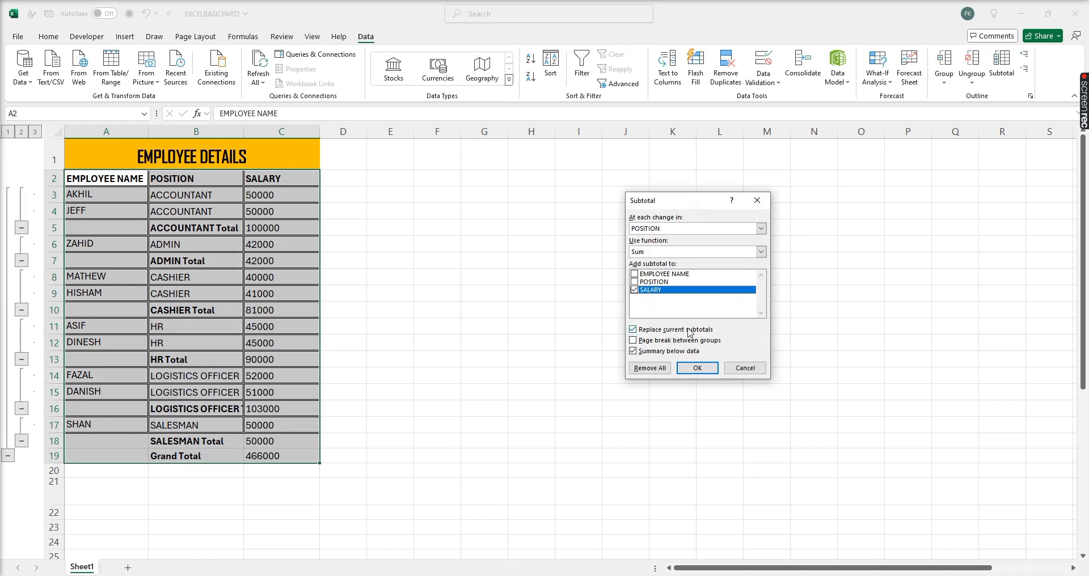
{"action": "left_click", "coordinate": [650, 368]}
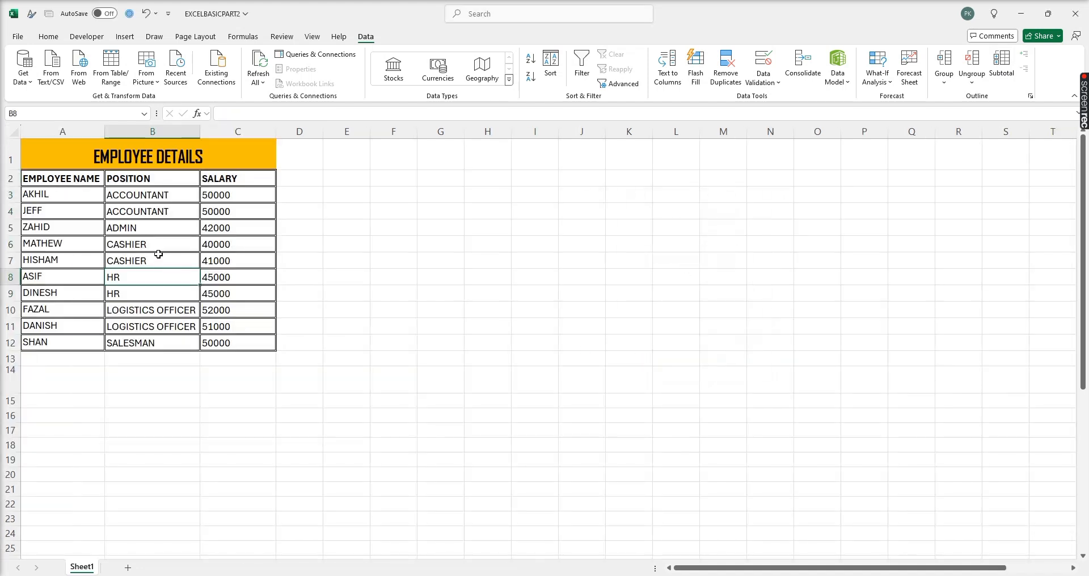